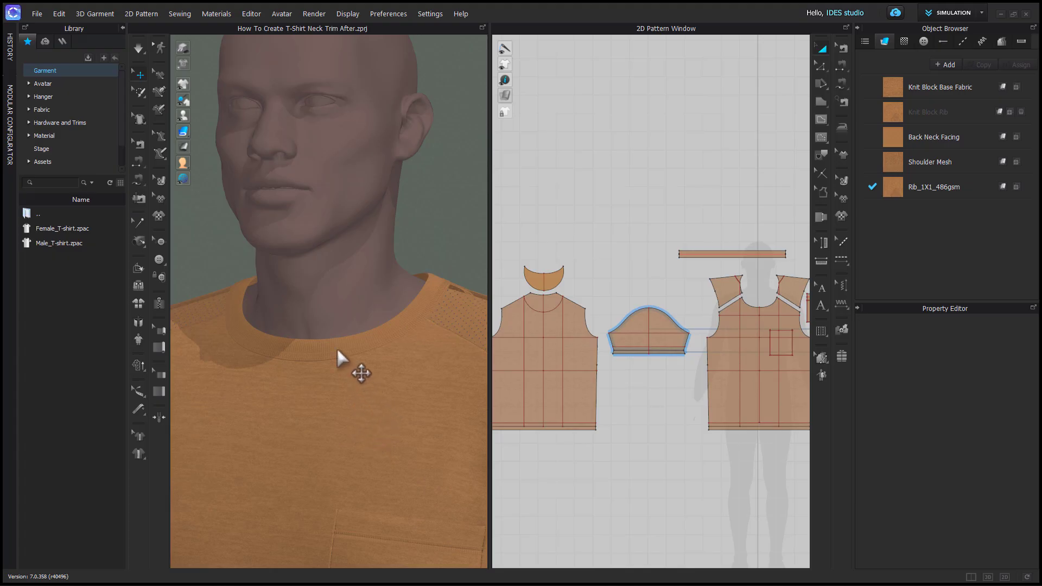
Step: Examine the finished neck trim on the T-shirt and select its rib strip
scroll(296, 369, "up", 3)
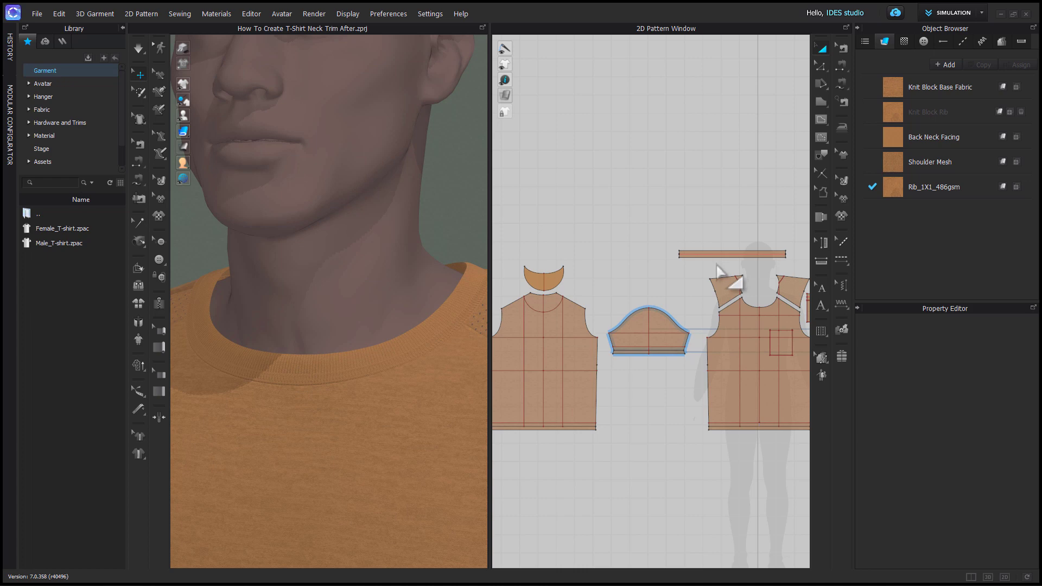
scroll(730, 280, "up", 3)
middle_click_drag(729, 279, 632, 328)
scroll(632, 296, "up", 3)
scroll(633, 295, "down", 1)
left_click(373, 358)
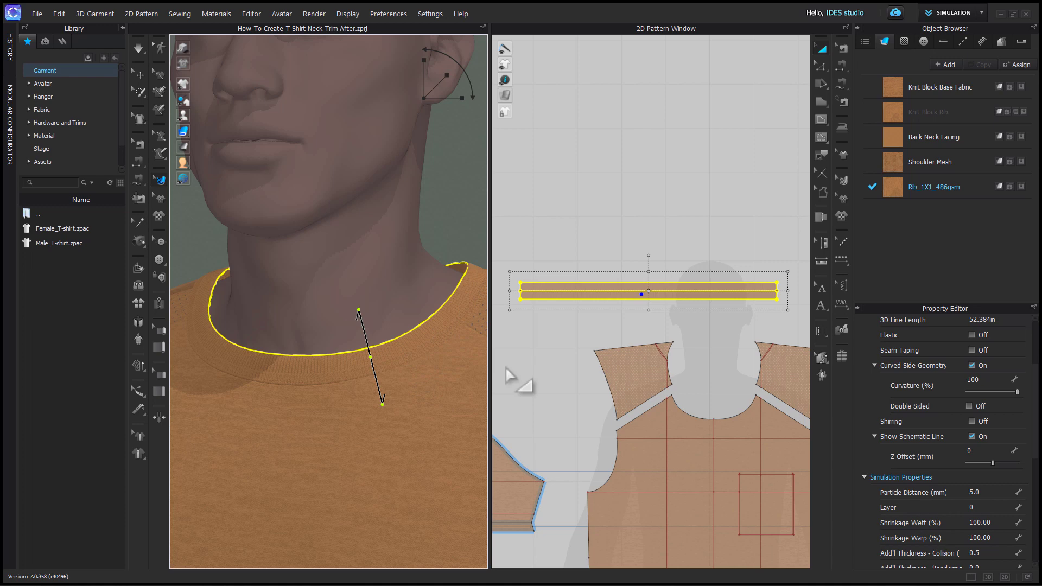
Step: Measure the finished T-shirt's neckline along the shoulder panel, front and back edges, and the neck trim's lower edge
key("z")
scroll(616, 406, "down", 2)
middle_click_drag(673, 381, 776, 331)
scroll(603, 318, "up", 3)
left_click(595, 310)
left_click(610, 373, "shift")
left_click(688, 339, "shift")
left_click(689, 309, "shift")
scroll(642, 323, "down", 3)
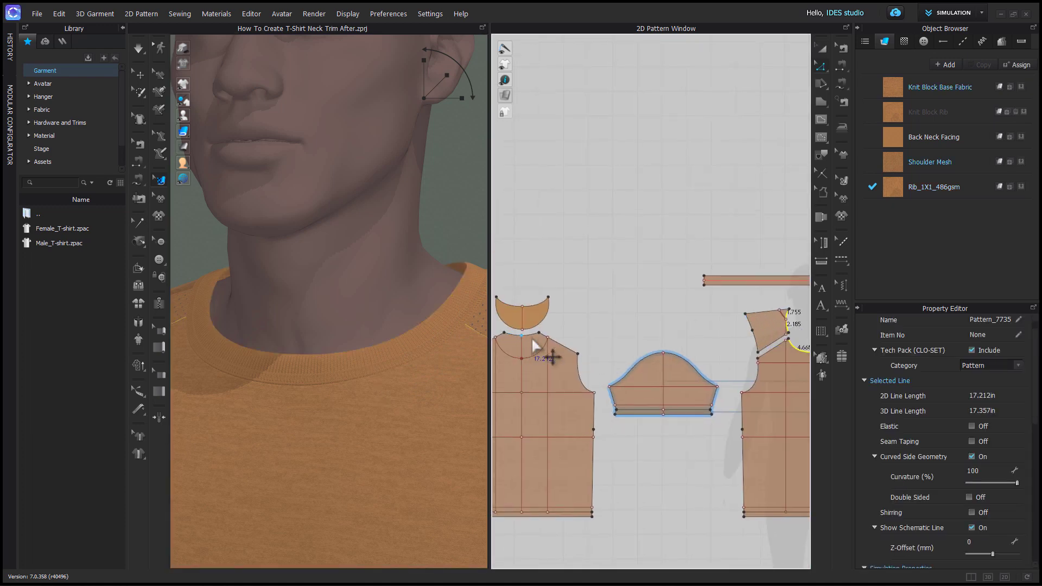
left_click(533, 334, "shift")
left_click(512, 334, "shift")
left_click(726, 285)
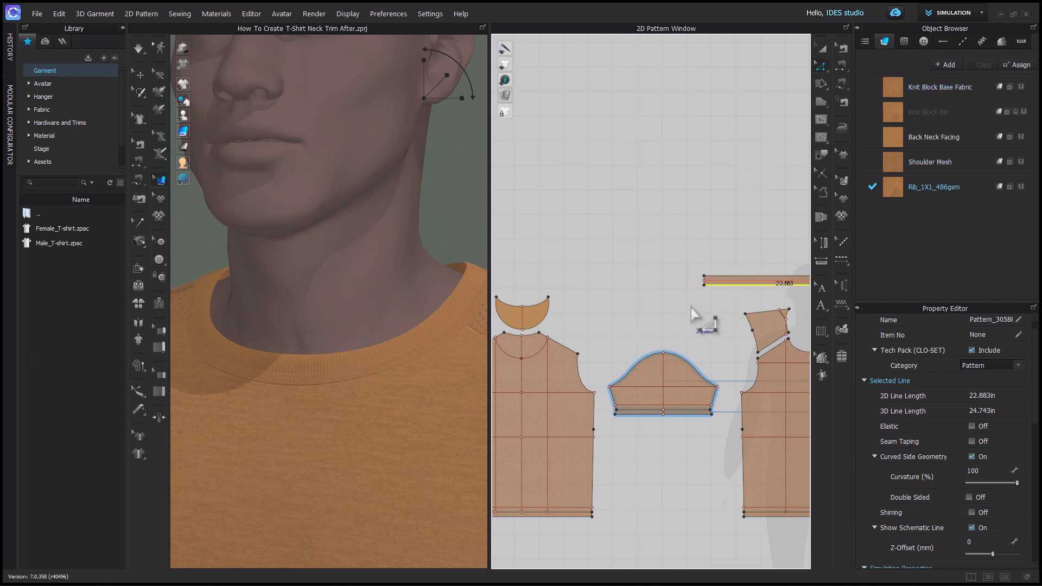
middle_click_drag(701, 305, 592, 311)
Step: Simulate the garment and check the neck trim from the front
key("q")
key("space")
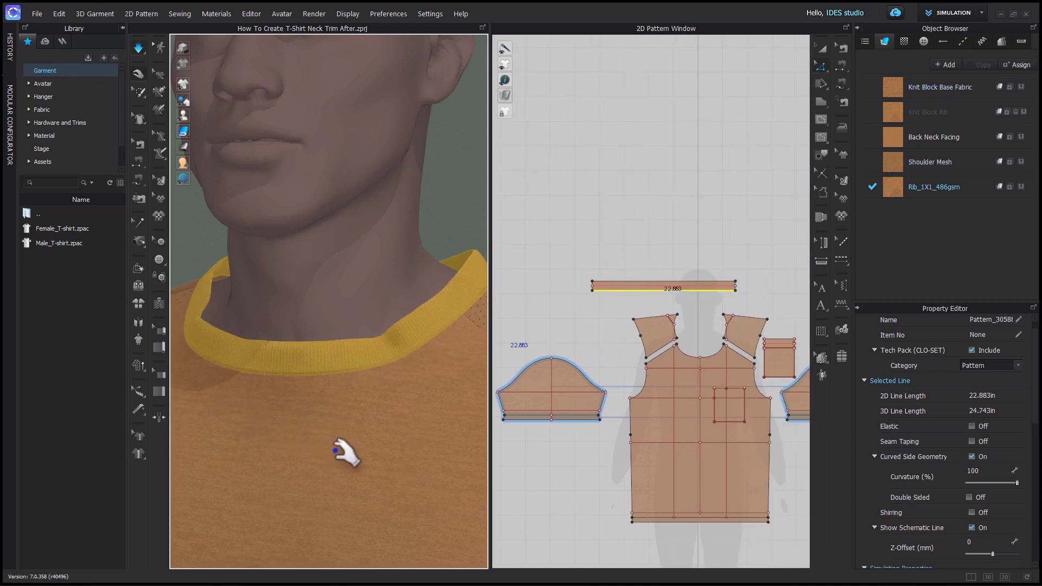
scroll(344, 451, "down", 3)
right_click_drag(344, 451, 363, 441)
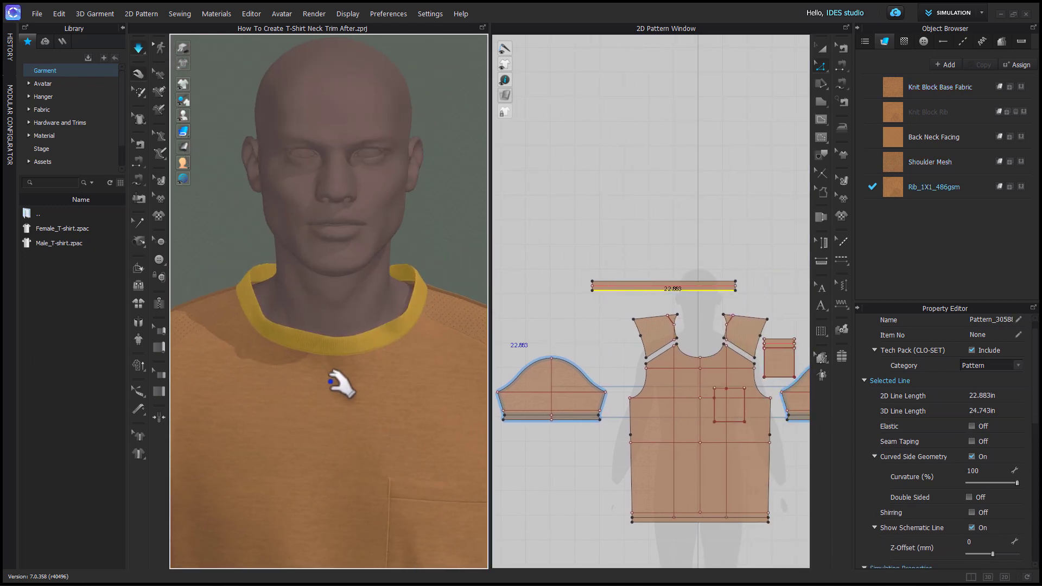
key("space")
Step: Scale the neck trim pattern piece to 92% of its width
left_click(586, 329)
key("a")
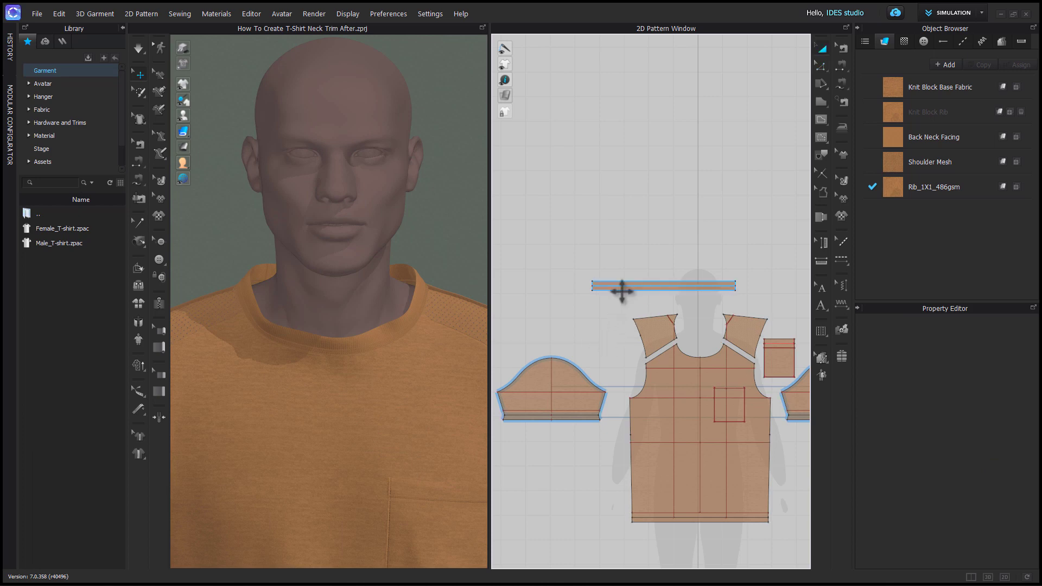
left_click(621, 286)
left_click(622, 287)
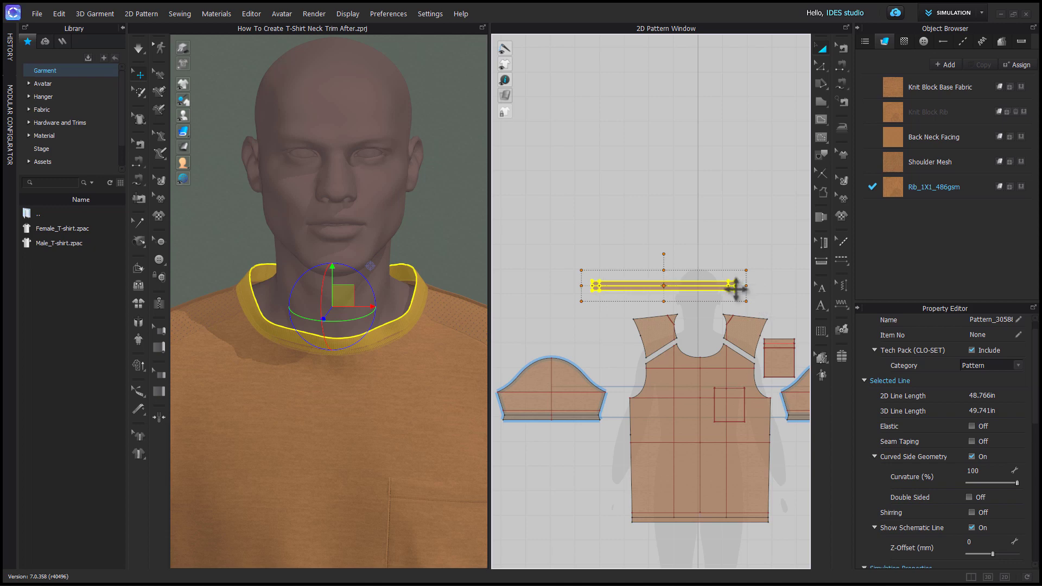
left_click(736, 289)
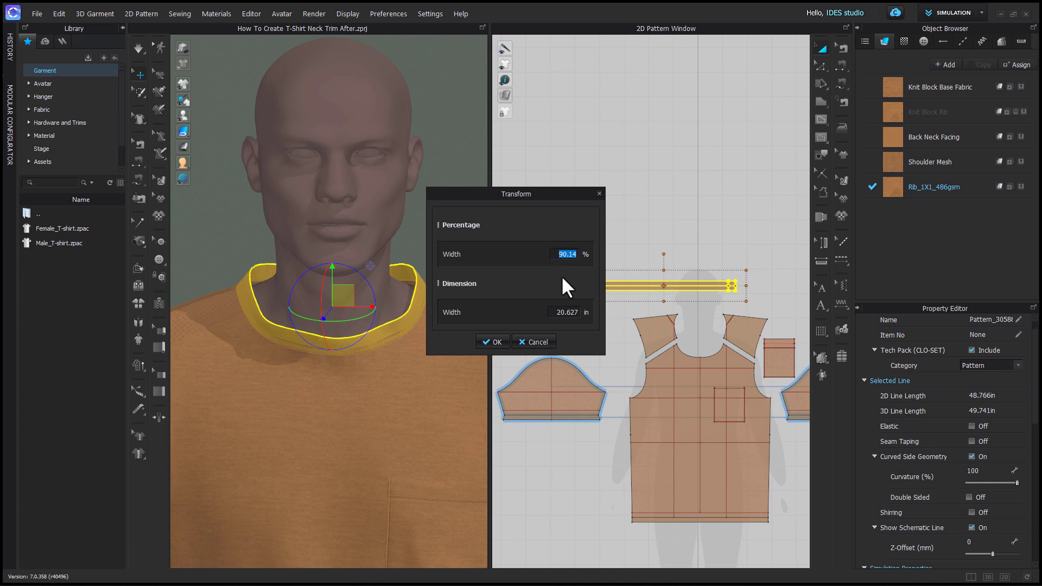
type("90")
key("BackSpace")
type("8")
key("BackSpace")
type("2")
left_click(507, 339)
Step: Try a much shorter neck trim on the avatar and undo the extra width reduction
left_click_drag(740, 286, 734, 286)
right_click(734, 286)
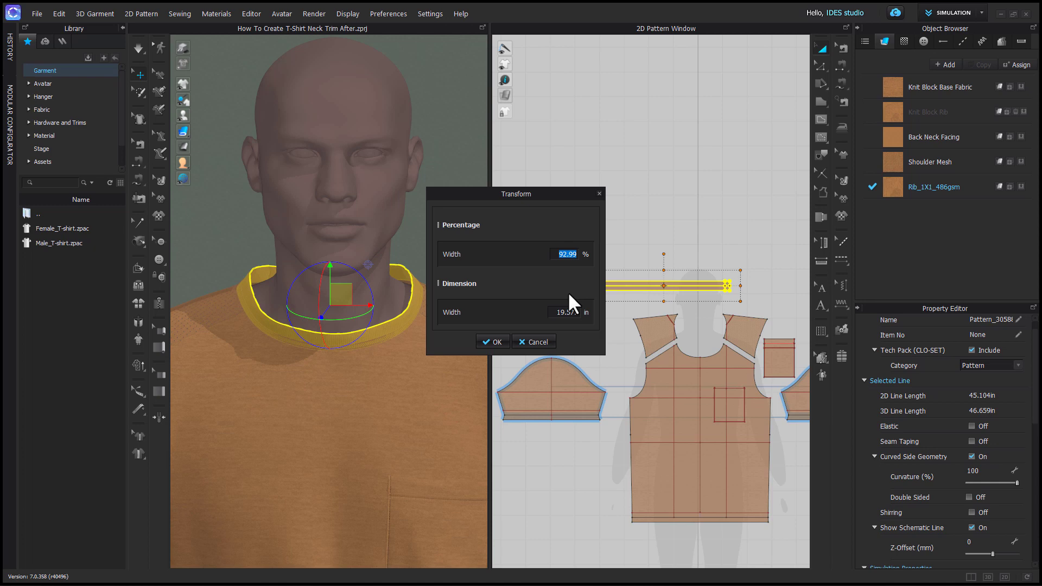
key("Return")
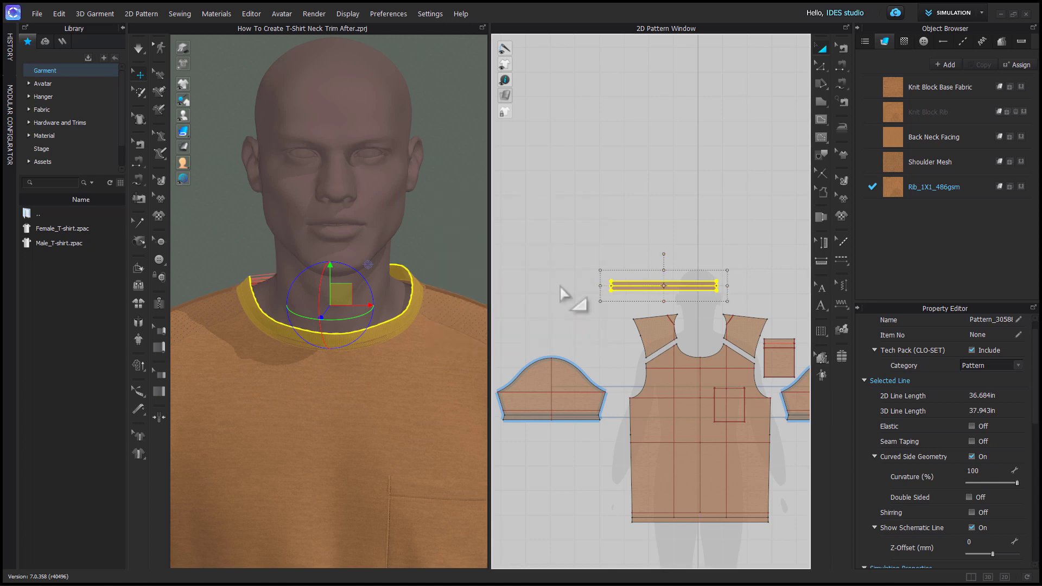
left_click(550, 330)
right_click_drag(226, 400, 318, 333)
right_click_drag(414, 295, 281, 389)
key("space")
key("ctrl+z")
key("ctrl+z")
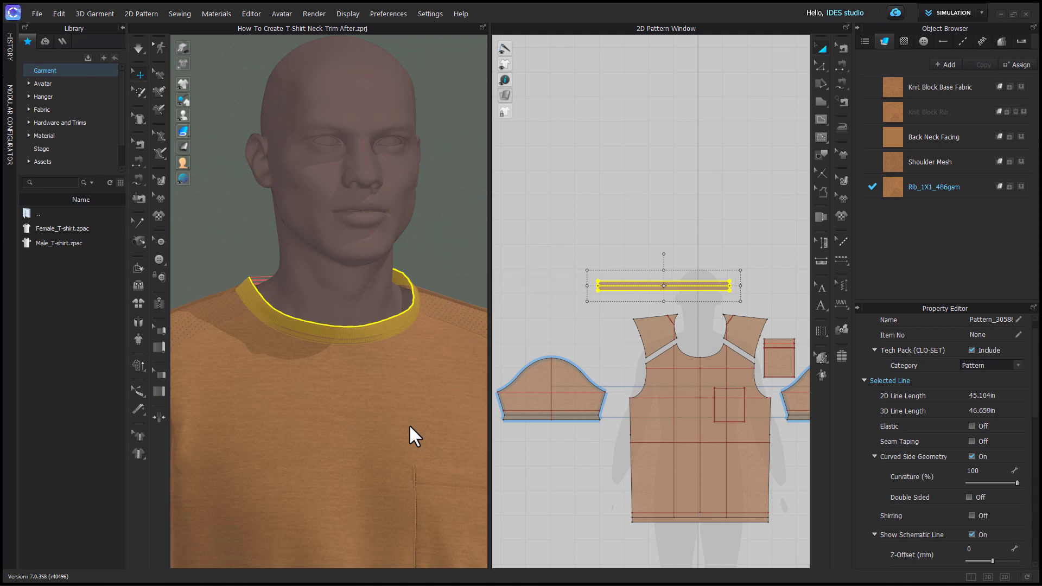
Step: Simulate the T-shirt with the neck trim at 92% width and clear the selection
right_click_drag(419, 438, 392, 418)
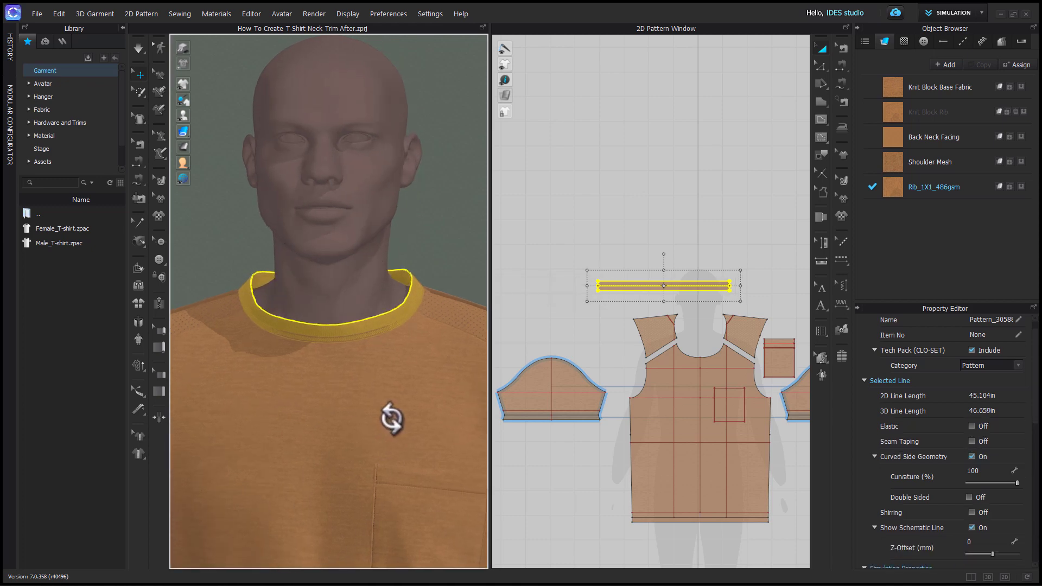
key("space")
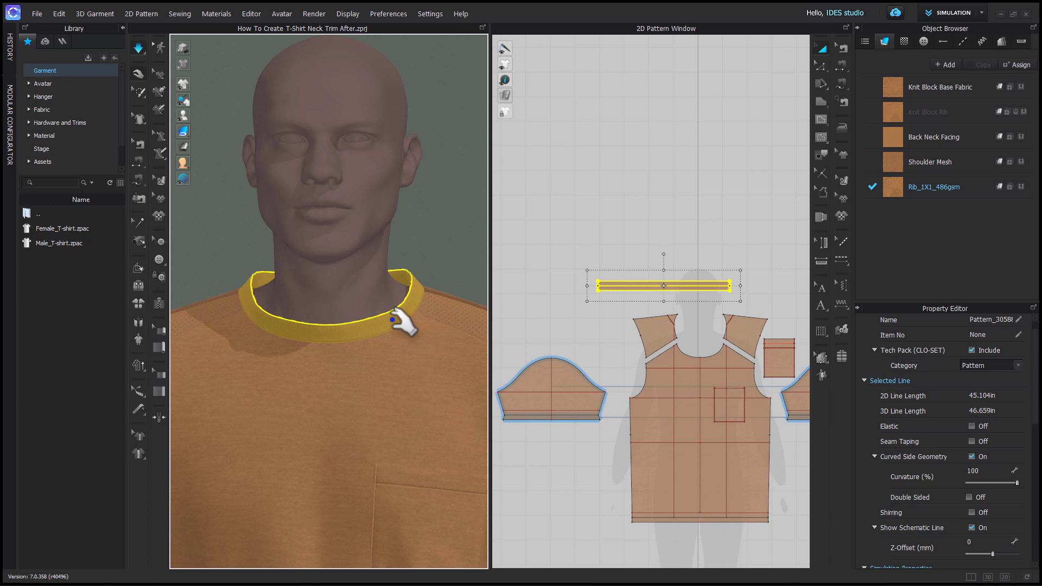
key("space")
left_click(519, 293)
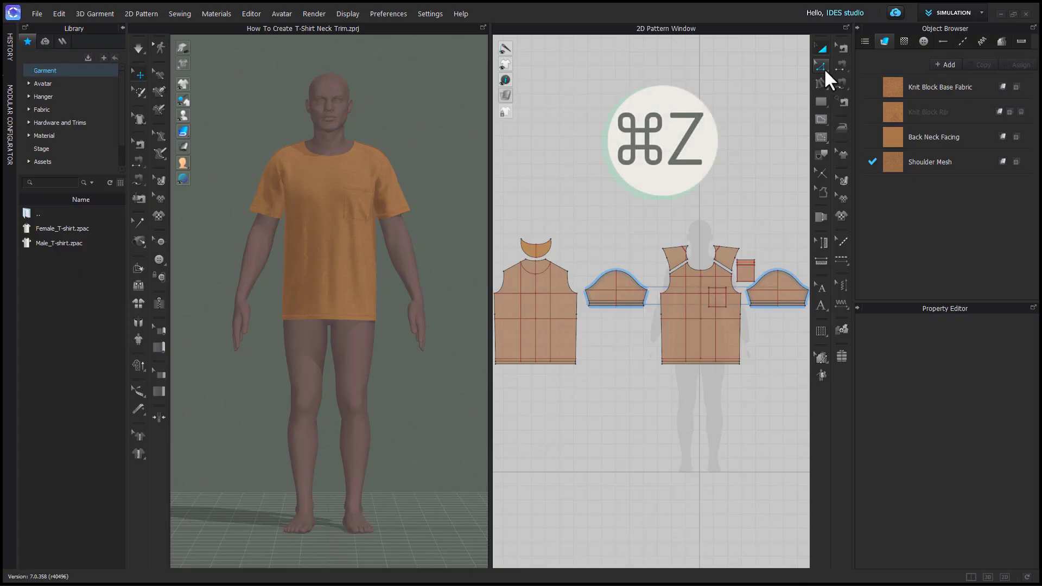
Step: In the T-shirt project without a neck trim, measure the combined length of the back, shoulder panel and front neckline edges
left_click(823, 67)
scroll(534, 270, "up", 2)
left_click(550, 253)
middle_click_drag(781, 235, 618, 223)
scroll(619, 223, "up", 4)
left_click(612, 239)
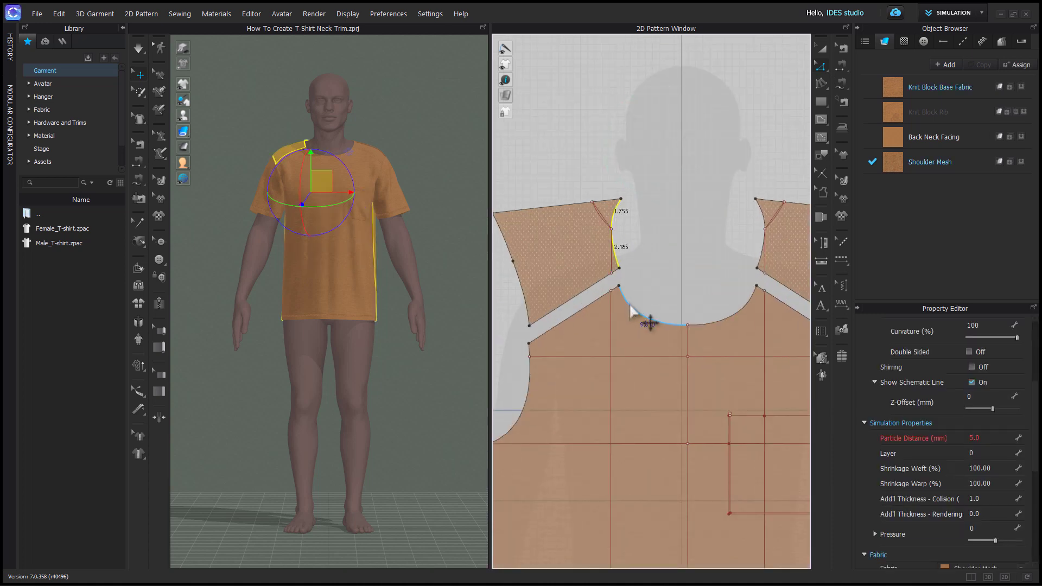
left_click(628, 305, "shift")
left_click(761, 250, "shift")
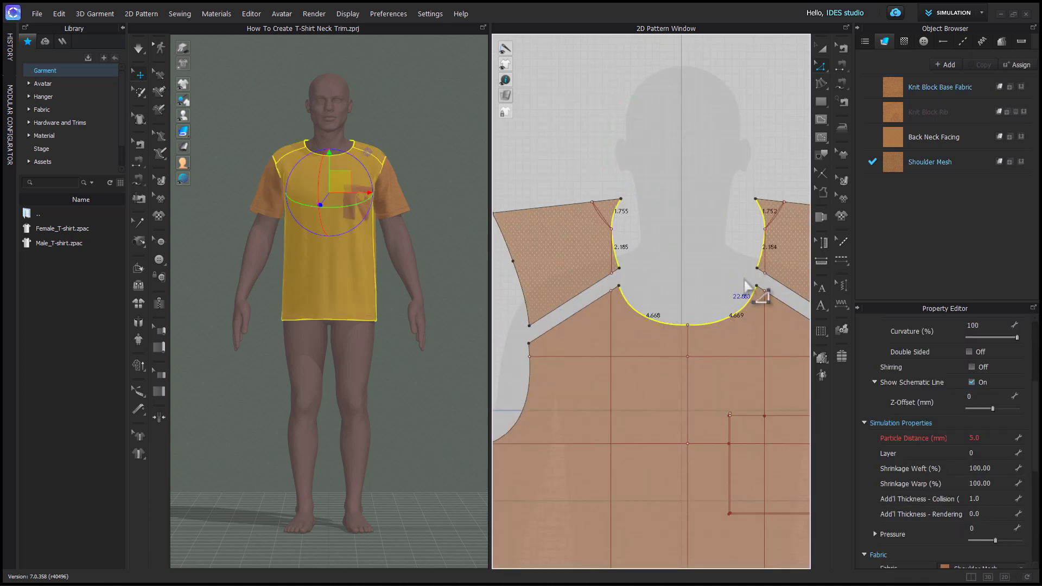
scroll(932, 380, "up", 5)
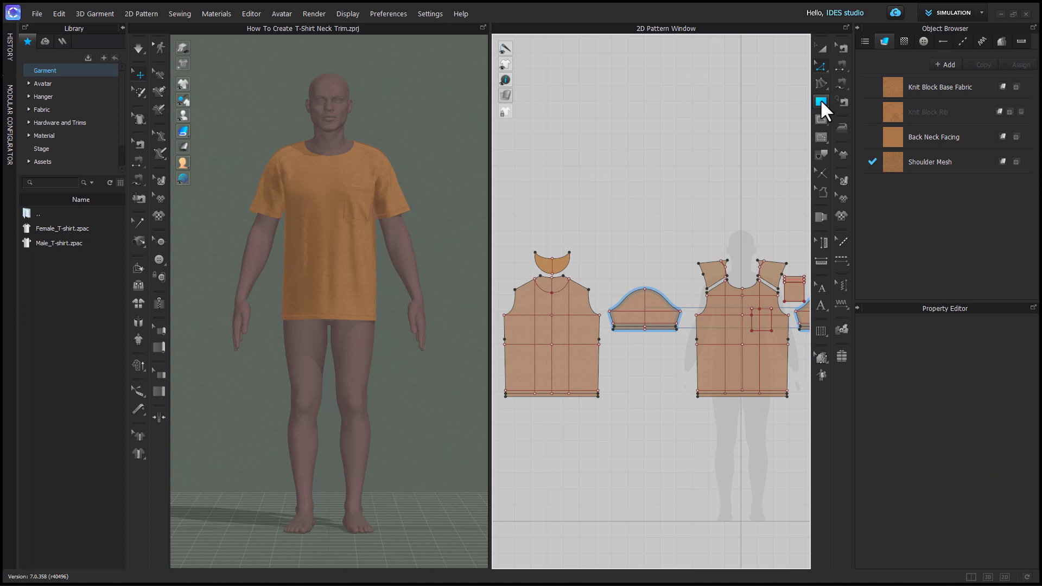
Step: Create a rectangular neck trim pattern piece above the sleeve, 28.883 in wide and 0.75 in high
key("super+s")
left_click(819, 100)
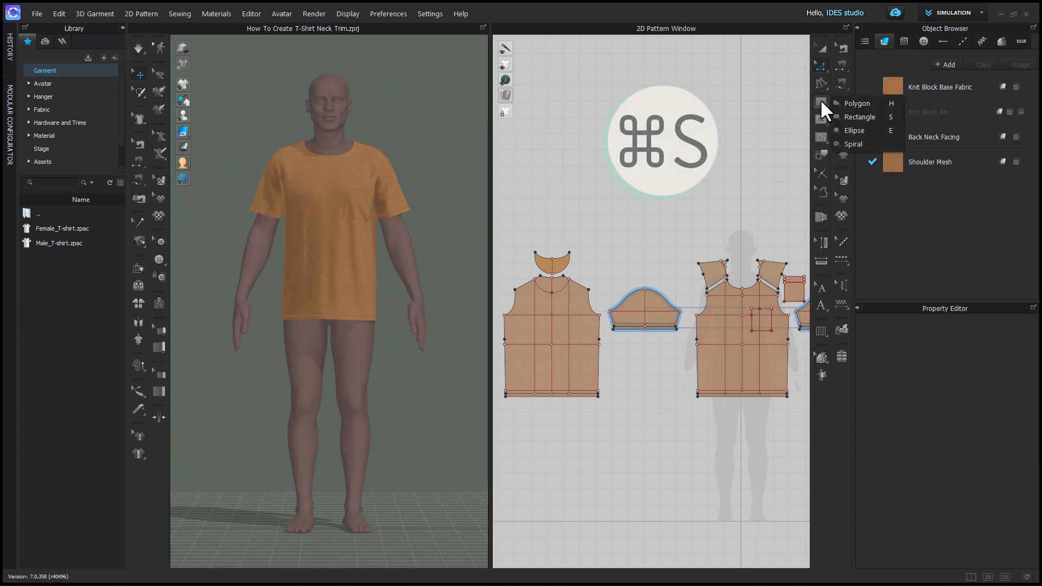
left_click(858, 117)
left_click(604, 243)
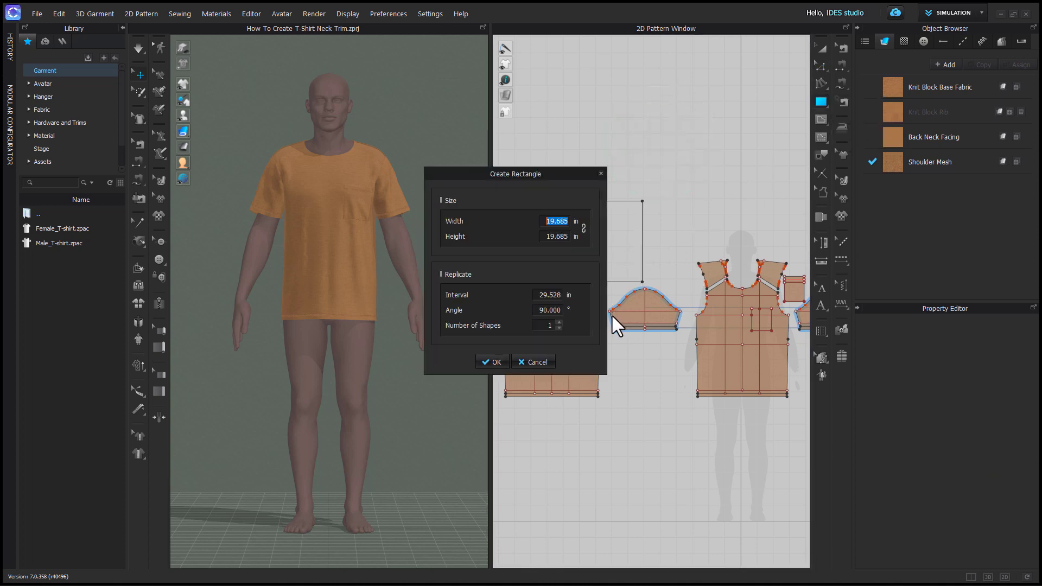
type("28.")
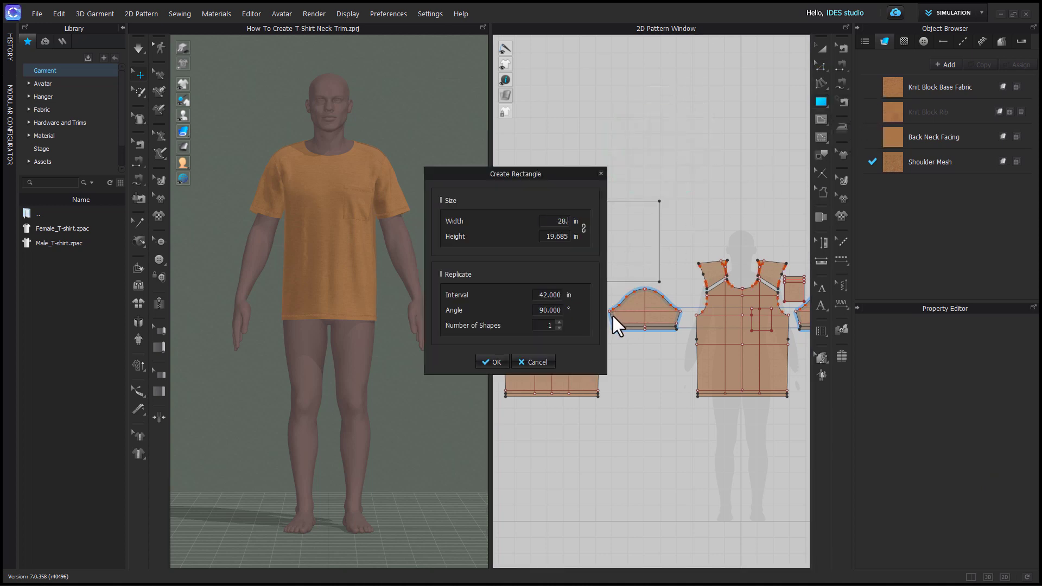
type("883")
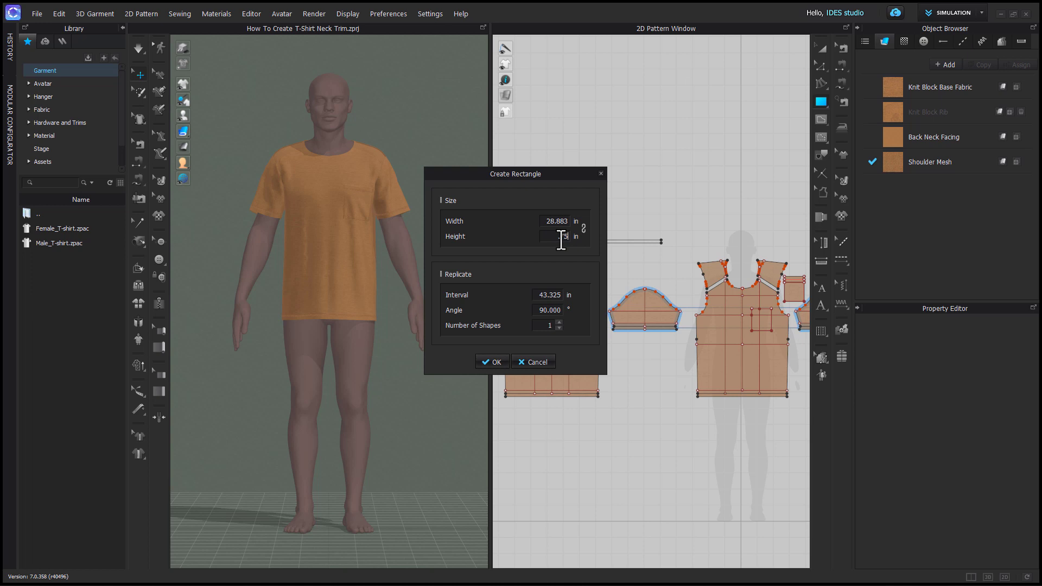
key("Return")
Step: Set the new neck trim's particle distance to 5 mm
scroll(558, 239, "up", 3)
left_click(640, 234)
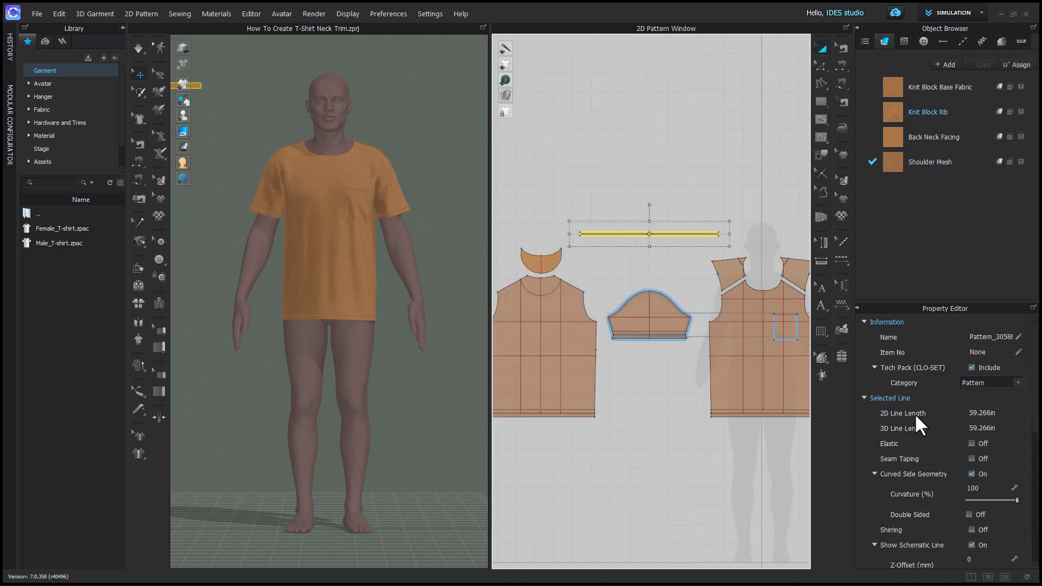
scroll(971, 462, "down", 5)
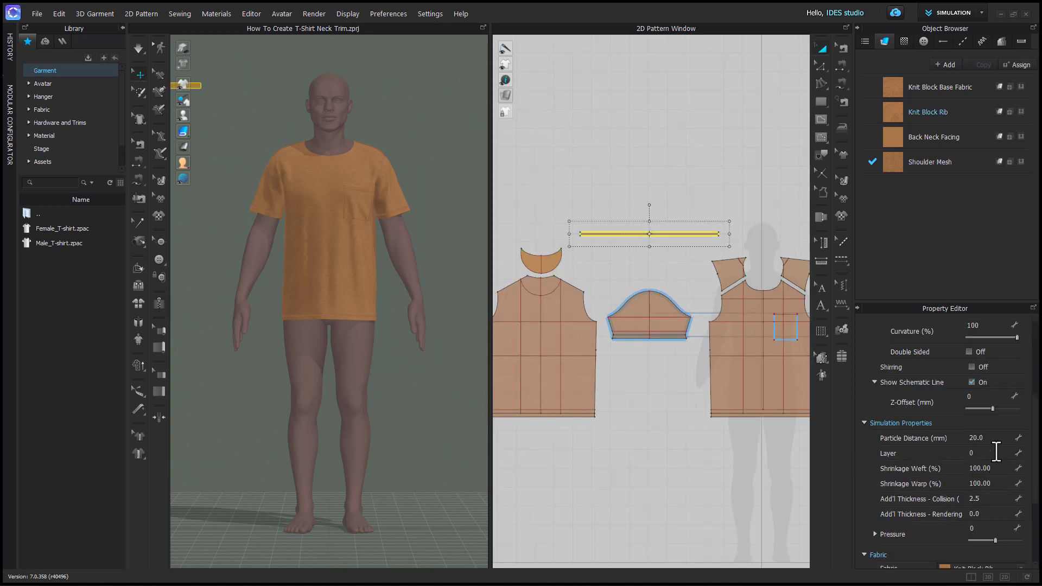
left_click(994, 438)
type("5")
key("Return")
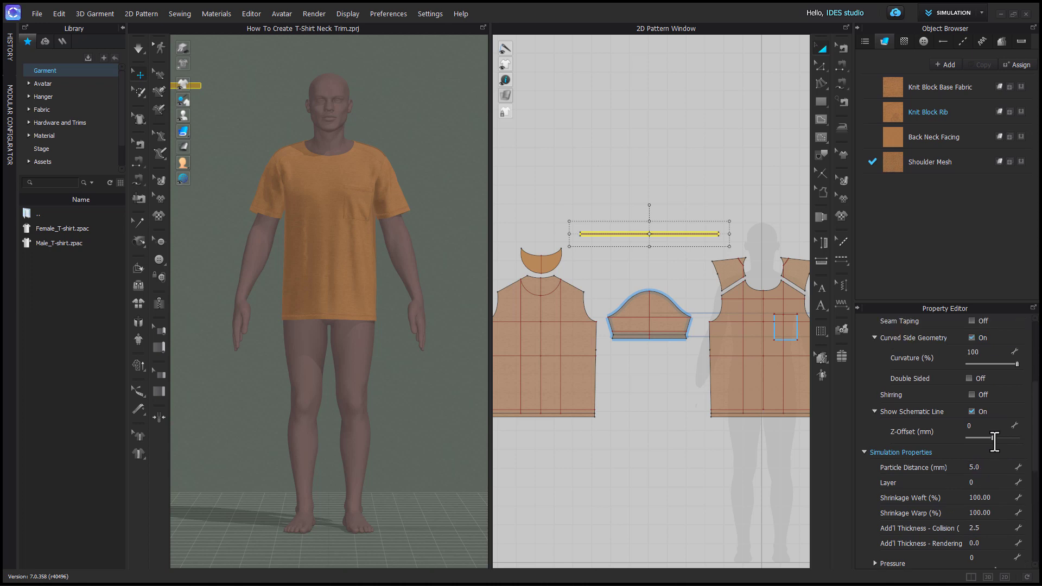
left_click(598, 260)
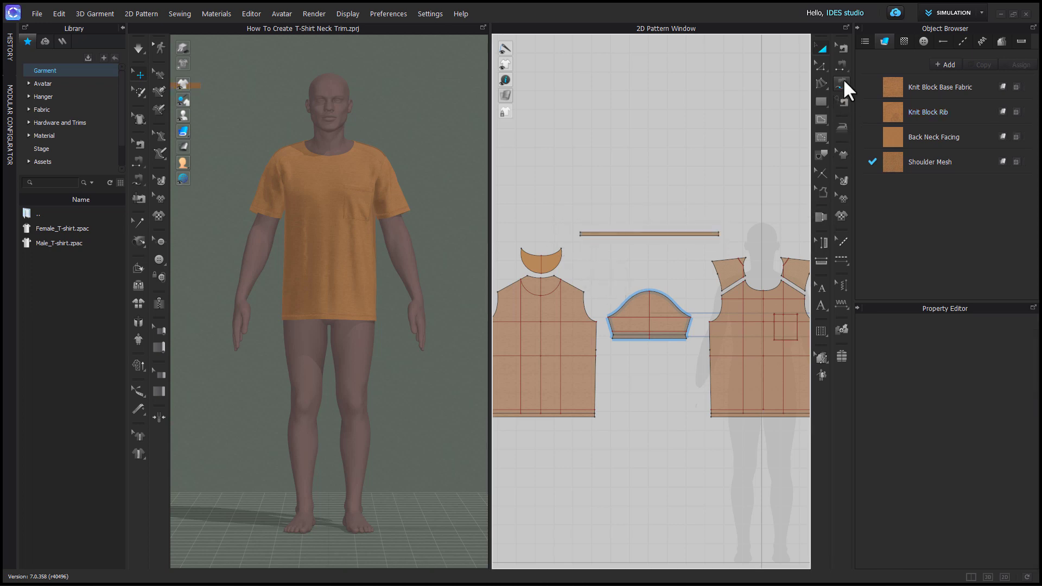
Step: Sew the neck trim's lower edge to the neckline segments of both shoulder panels and the front piece
key("super+n")
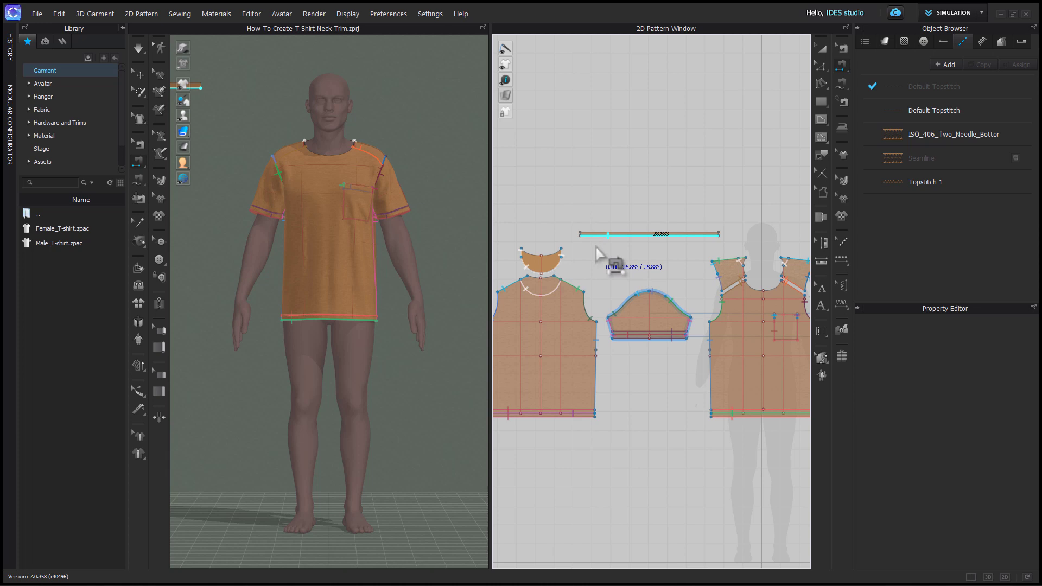
scroll(756, 261, "up", 3)
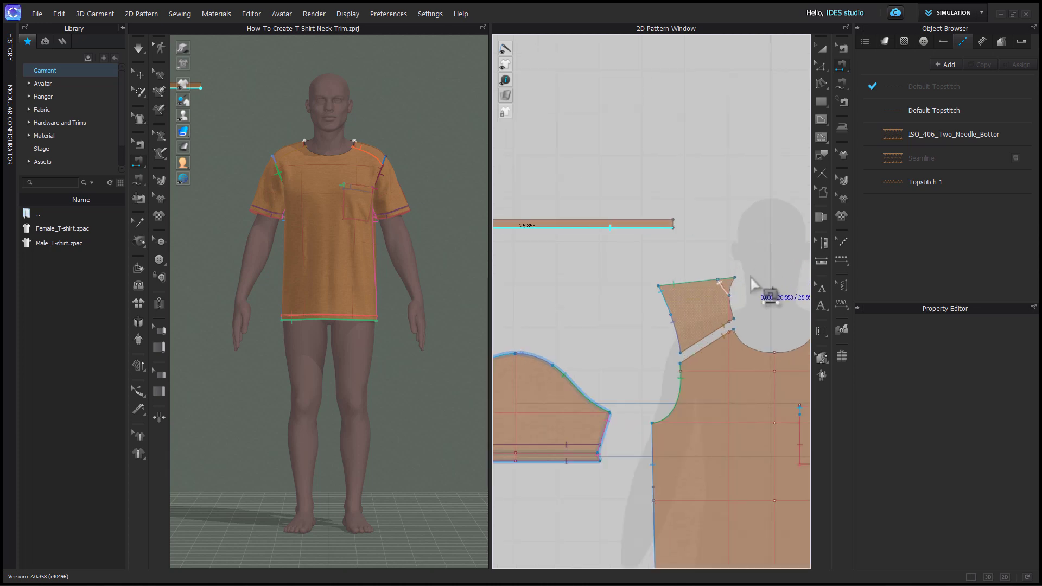
left_click(735, 283, "shift")
left_click(735, 307, "shift")
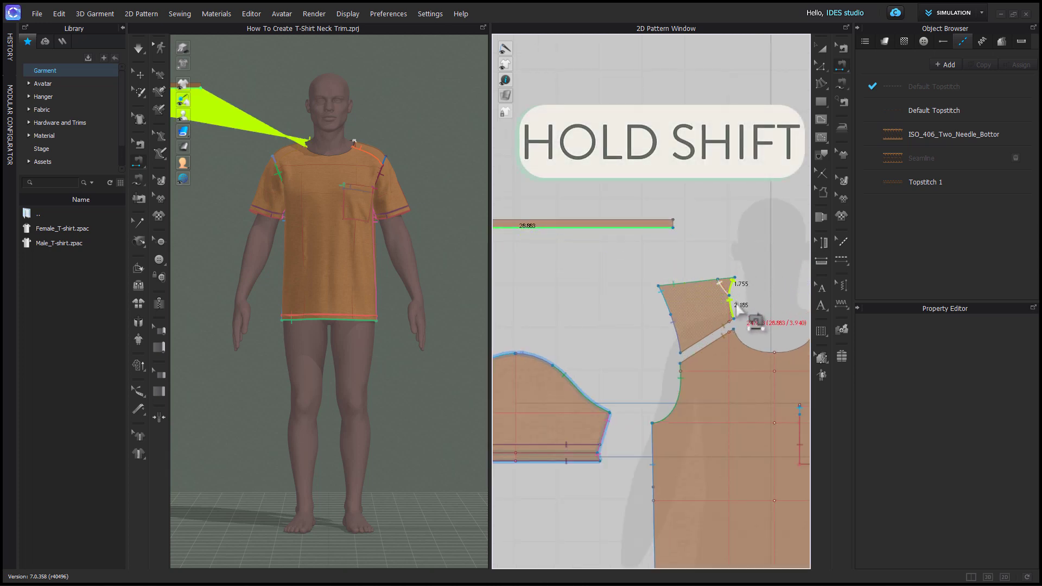
left_click(745, 344, "shift")
left_click(782, 350, "shift")
middle_click_drag(785, 341, 612, 362)
left_click(643, 343, "shift")
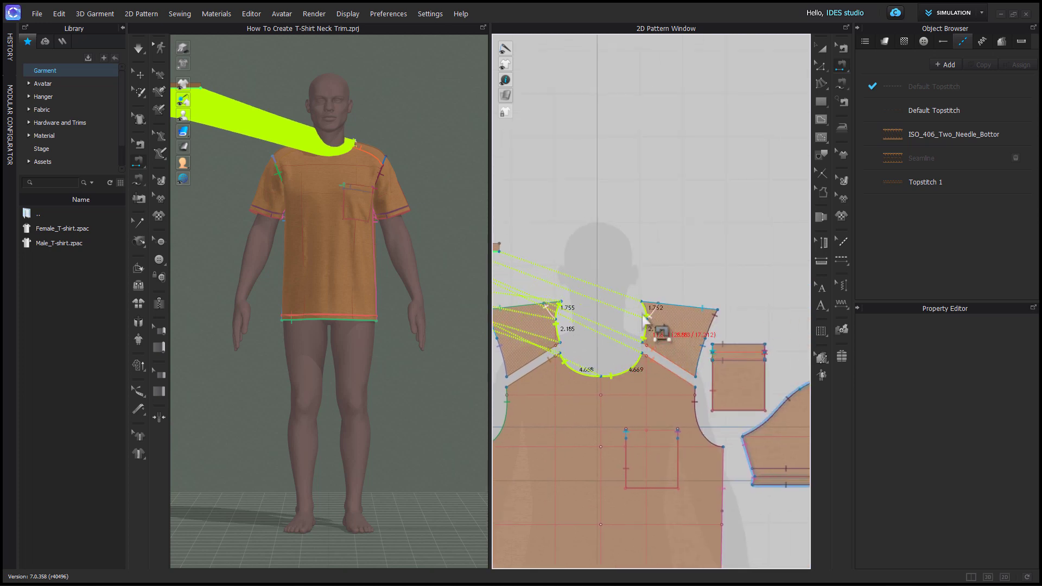
Step: Add the back piece's neckline segments to the neck trim seam and complete the sewing
scroll(646, 331, "down", 3)
right_click_drag(626, 294, 803, 242)
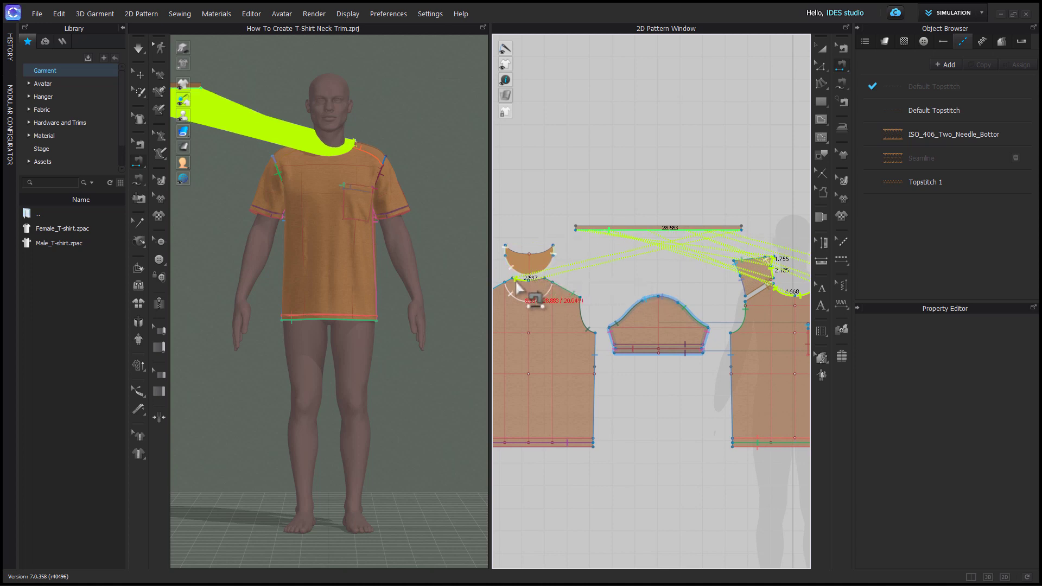
scroll(519, 287, "up", 3)
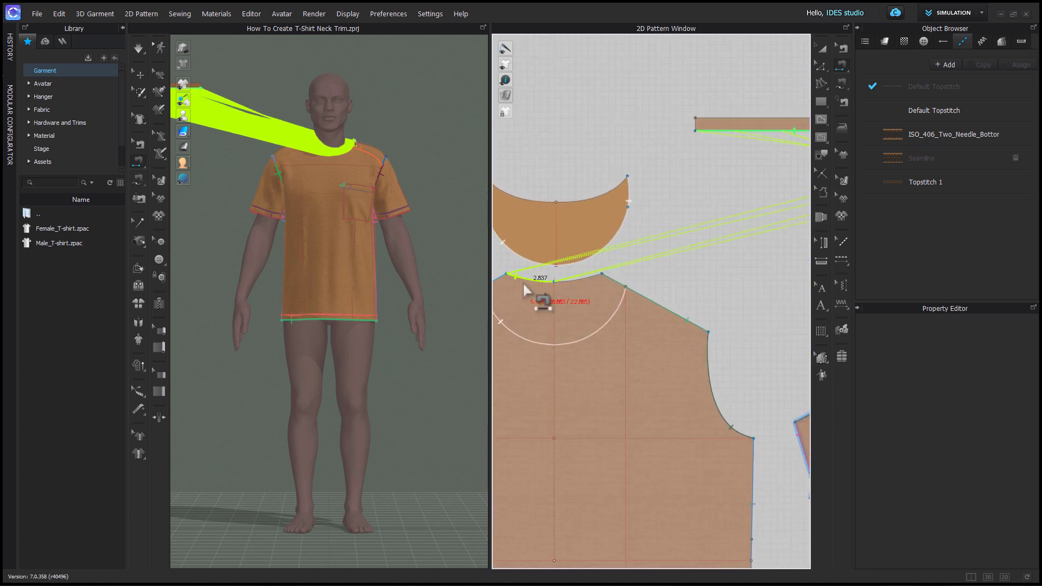
left_click(566, 282)
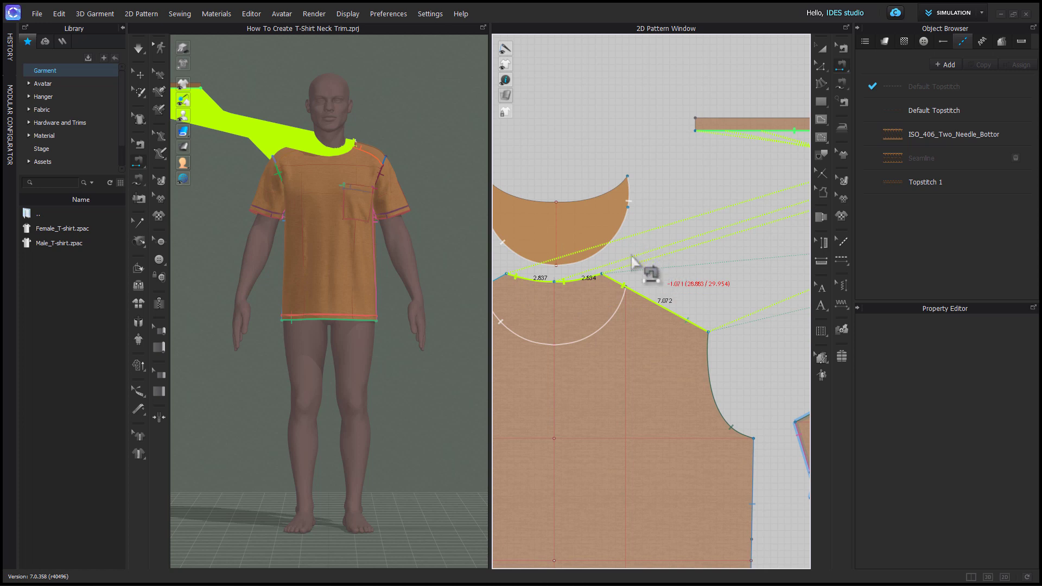
key("Return")
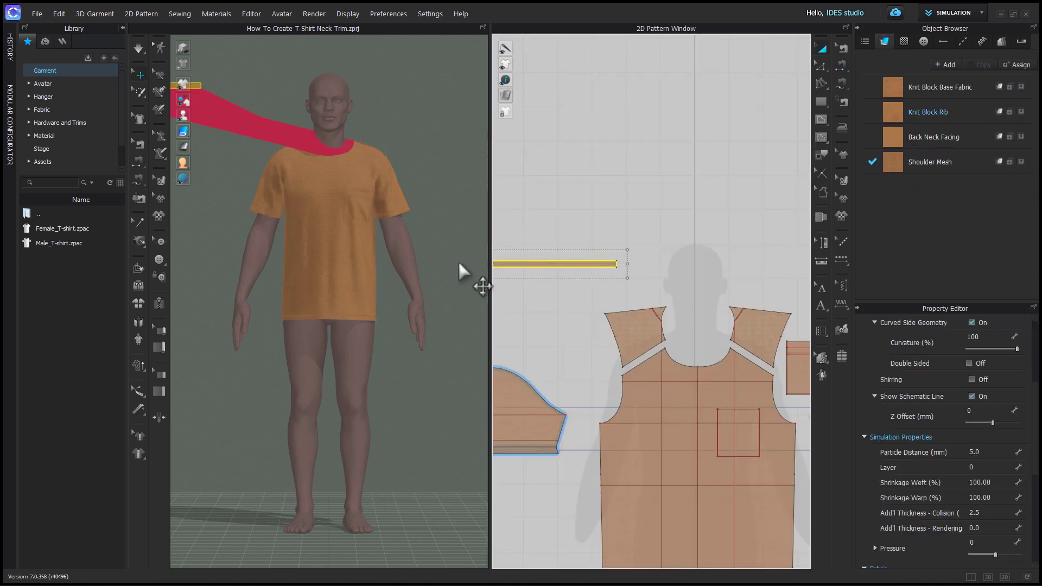
scroll(330, 198, "down", 3)
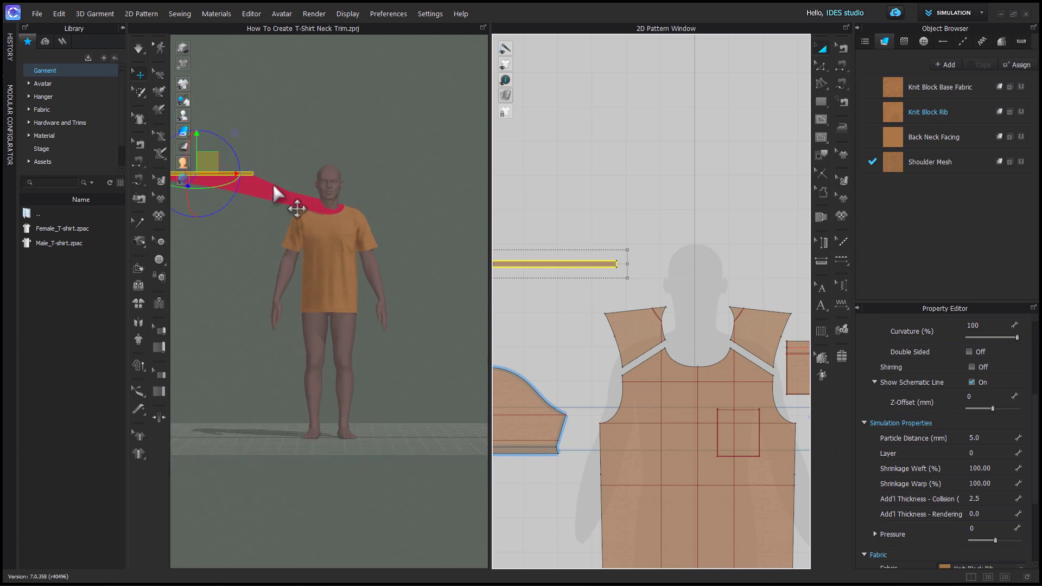
Step: Move the neck trim above the front piece in the pattern layout and above the avatar's head in the 3D view
right_click(212, 163)
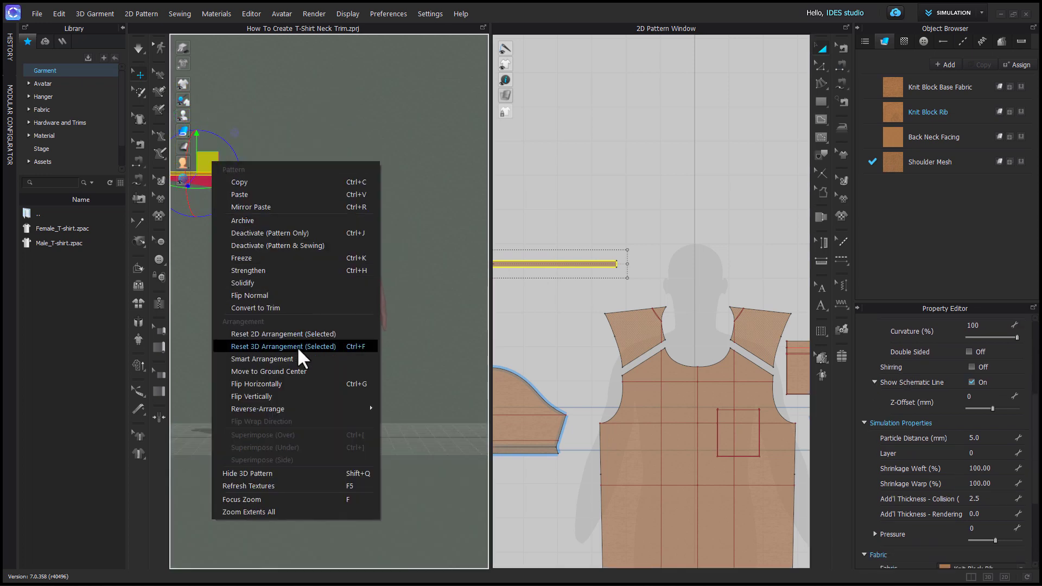
left_click(549, 331)
left_click_drag(543, 263, 698, 268)
left_click_drag(217, 170, 326, 140)
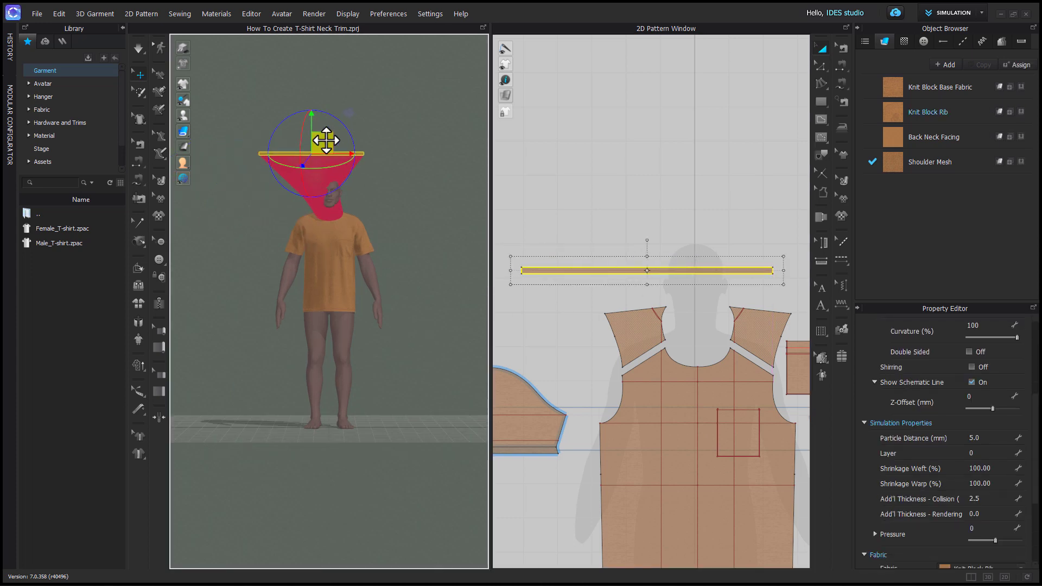
right_click(322, 140)
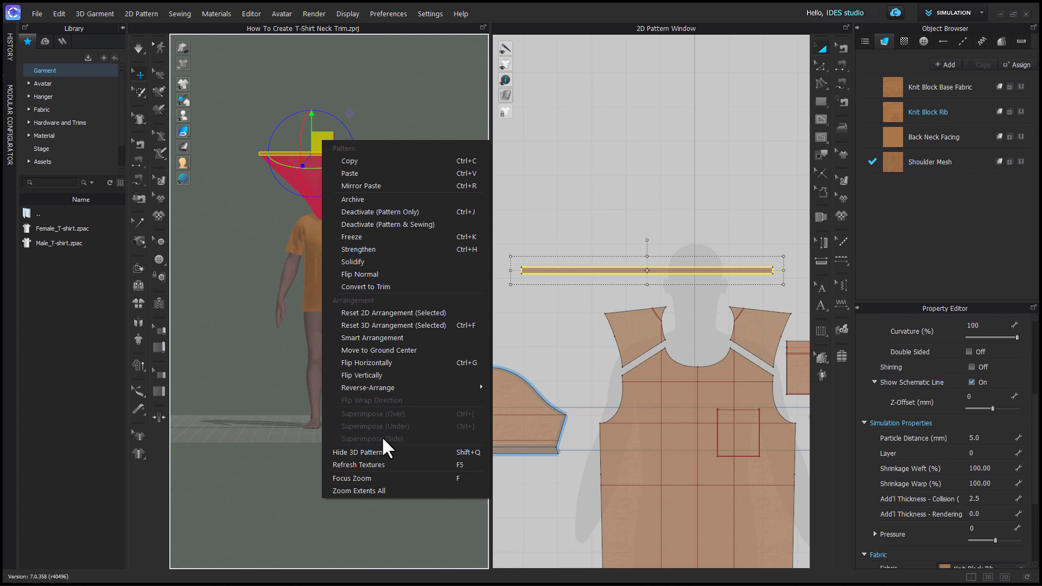
left_click(572, 320)
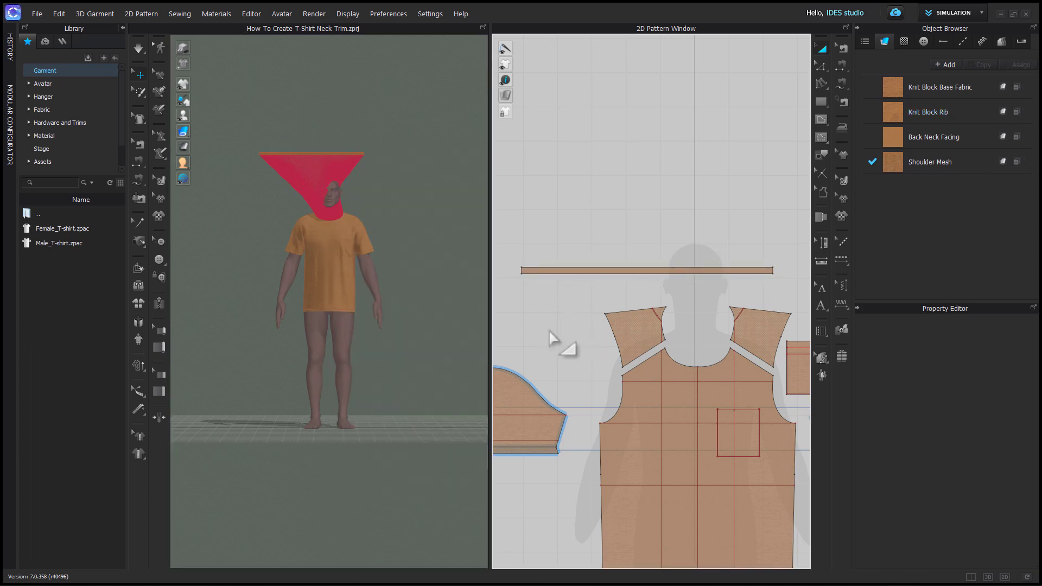
Step: Display the arrangement points around the avatar's head, neck and torso
key("b")
key("a")
scroll(371, 238, "down", 2)
middle_click_drag(371, 279, 372, 456)
scroll(342, 362, "down", 3)
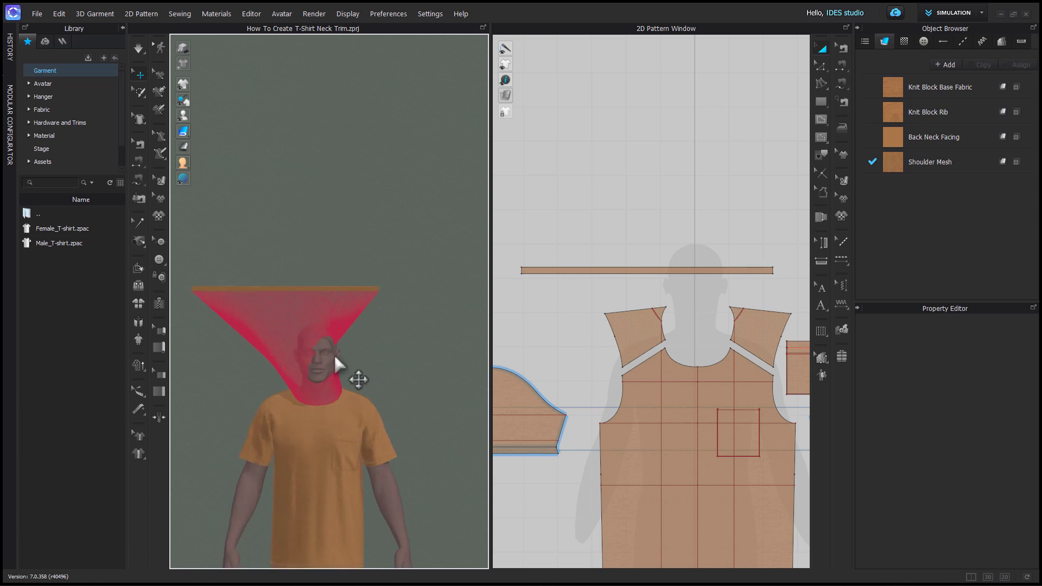
scroll(374, 348, "up", 2)
scroll(380, 342, "up", 3)
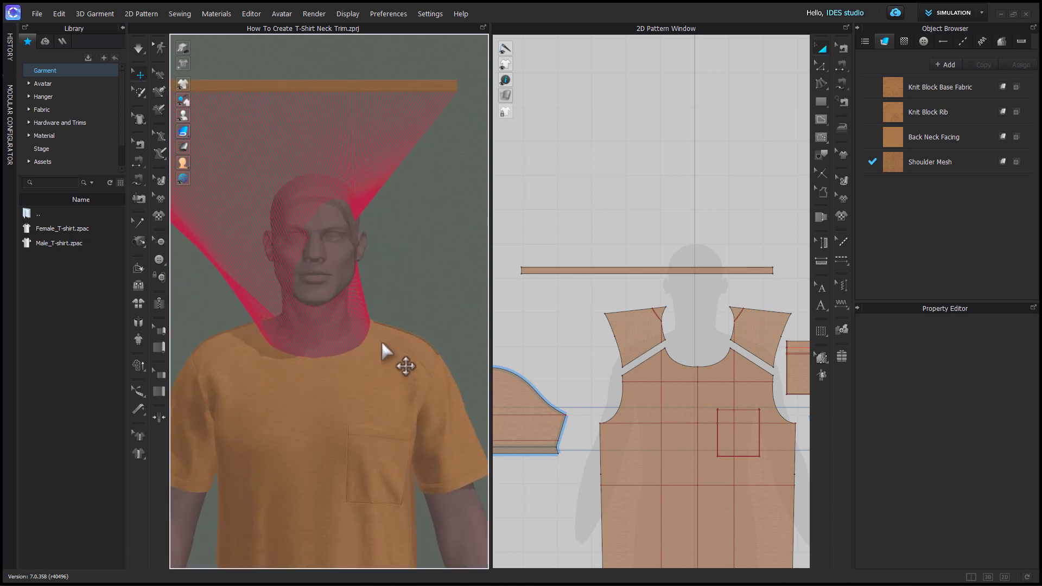
key("shift+f")
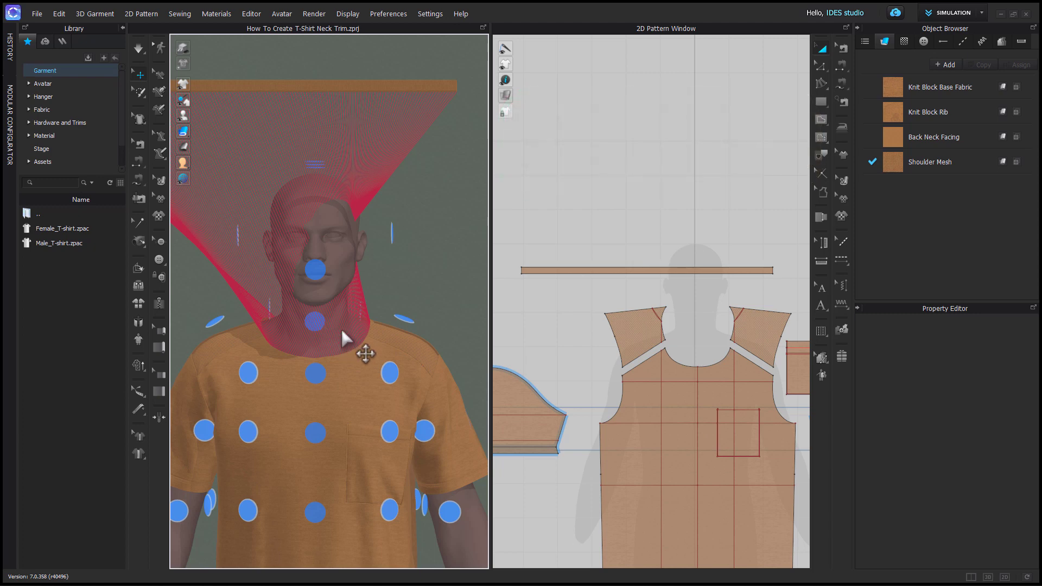
right_click_drag(341, 329, 315, 342)
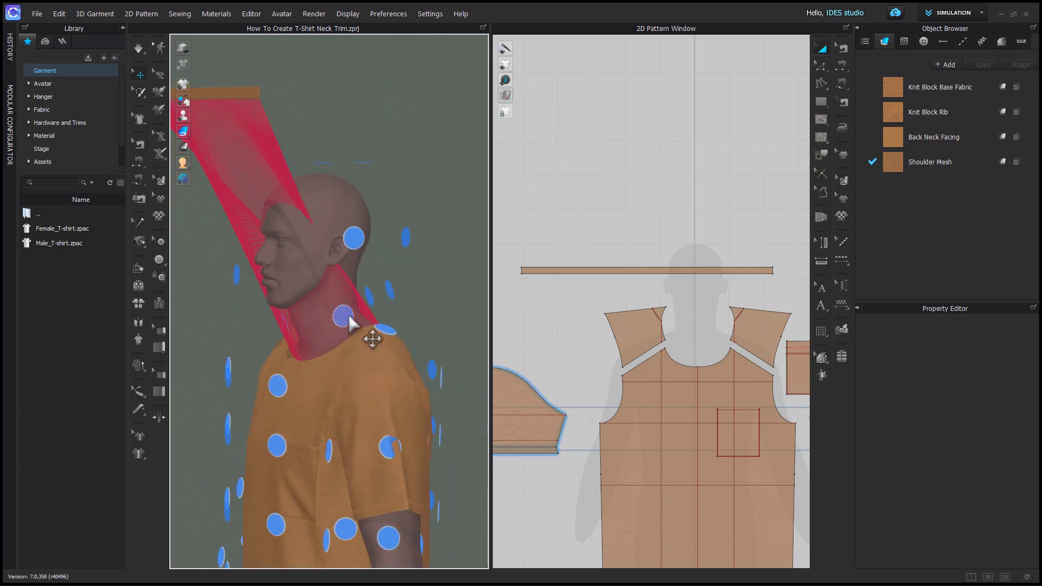
Step: Wrap the neck trim around the avatar's neck using the side neck arrangement point, and hide the arrangement points
left_click(549, 269)
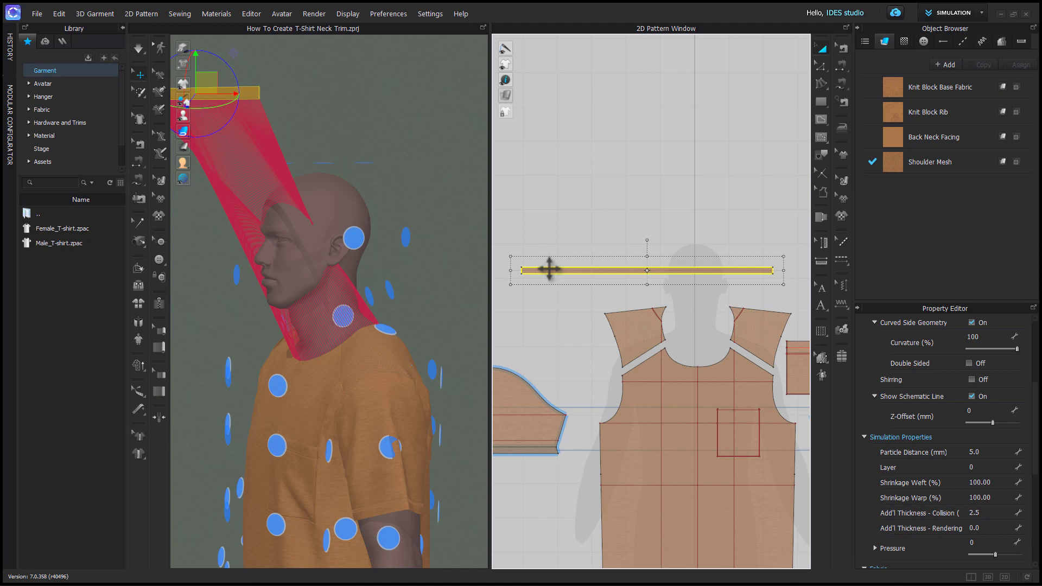
left_click(373, 332)
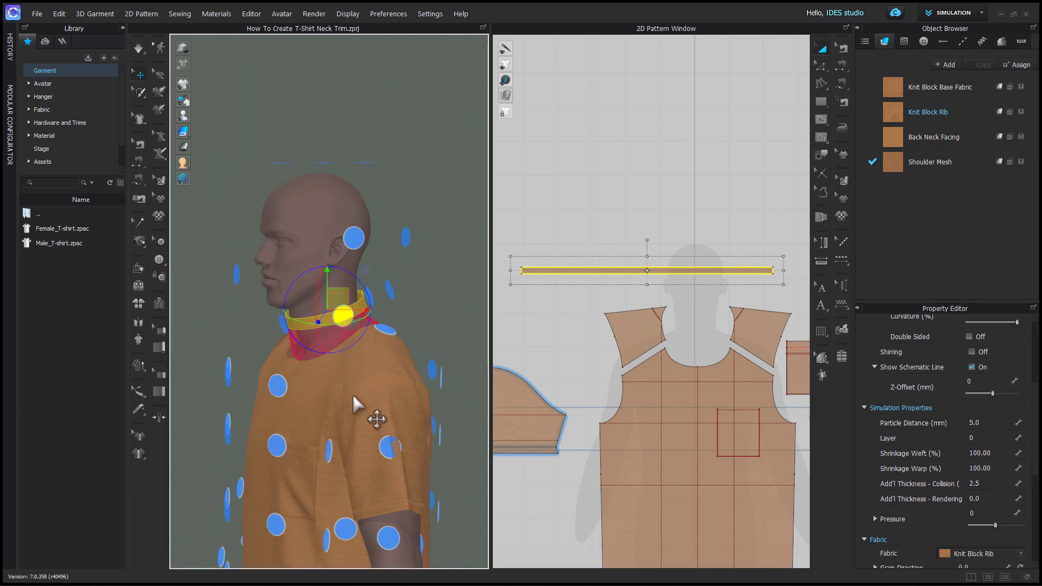
right_click_drag(372, 414, 476, 395)
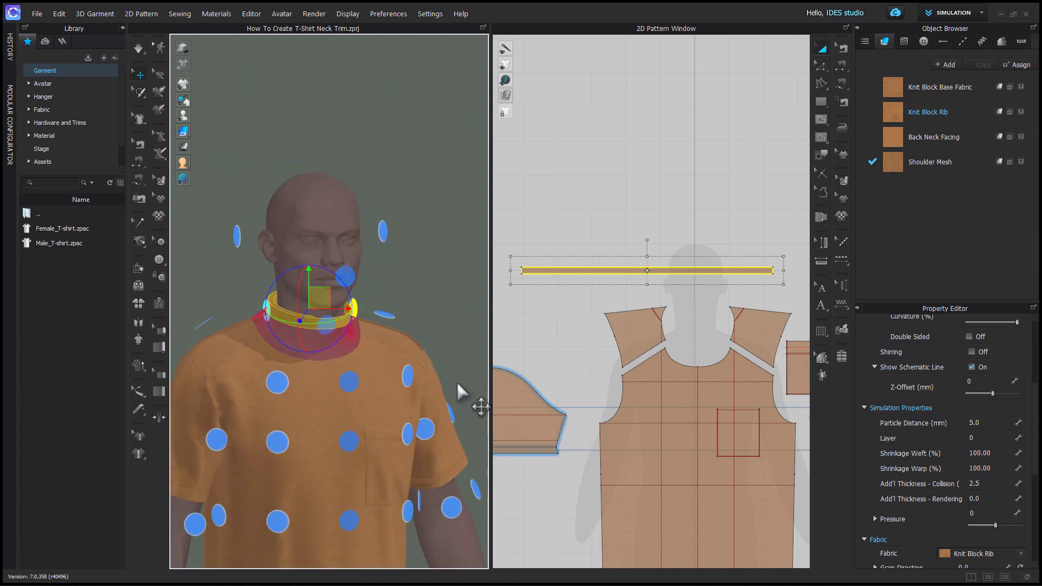
key("shift+f")
left_click(409, 293)
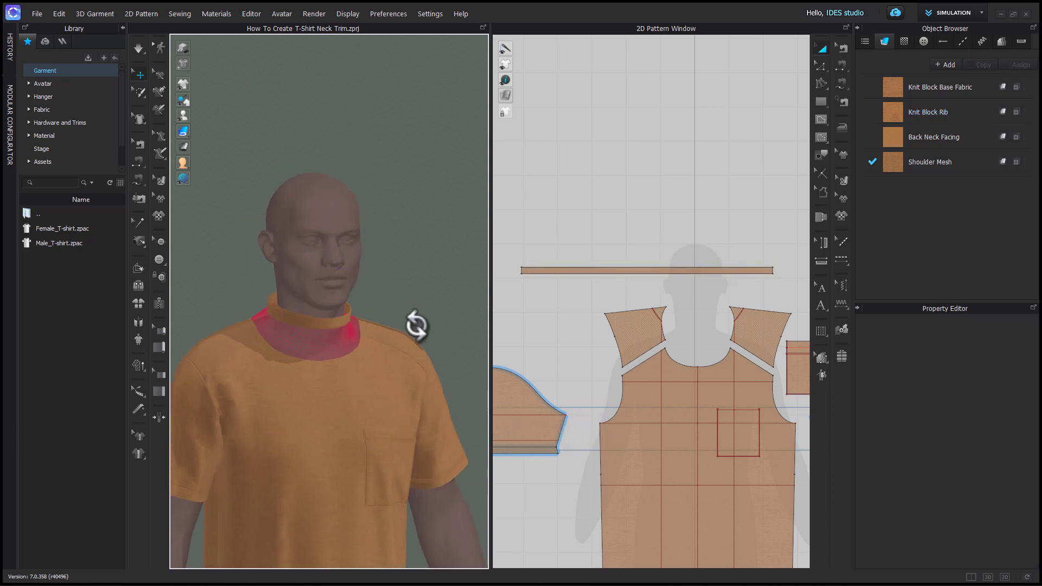
Step: Freeze the T-shirt's body, shoulder, sleeve and pocket pieces and simulate the neck trim onto the neckline
right_click_drag(414, 325, 375, 328)
scroll(596, 361, "down", 3)
scroll(596, 354, "down", 2)
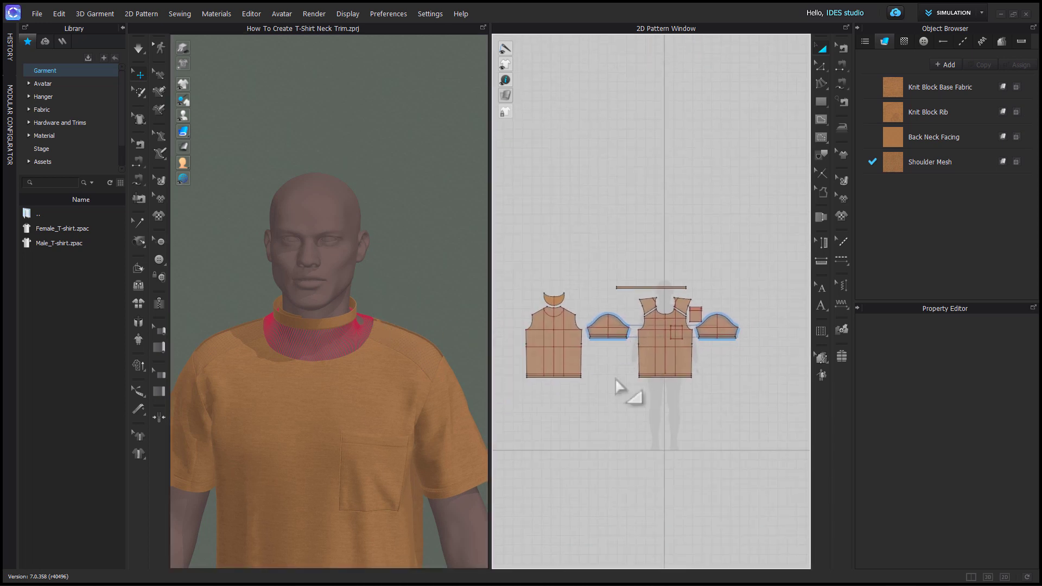
left_click_drag(512, 411, 800, 303)
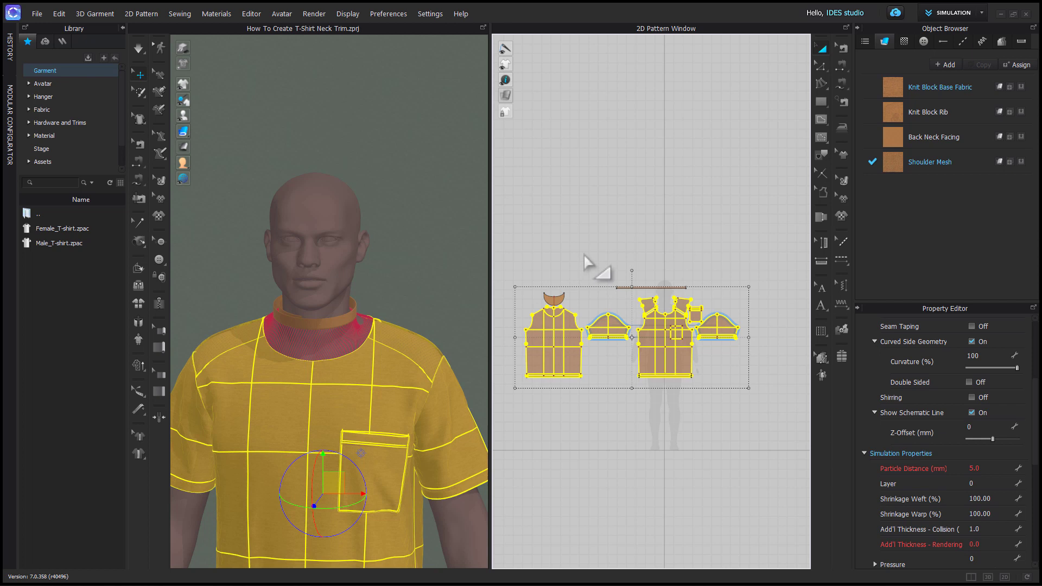
key("super+k")
scroll(369, 418, "up", 3)
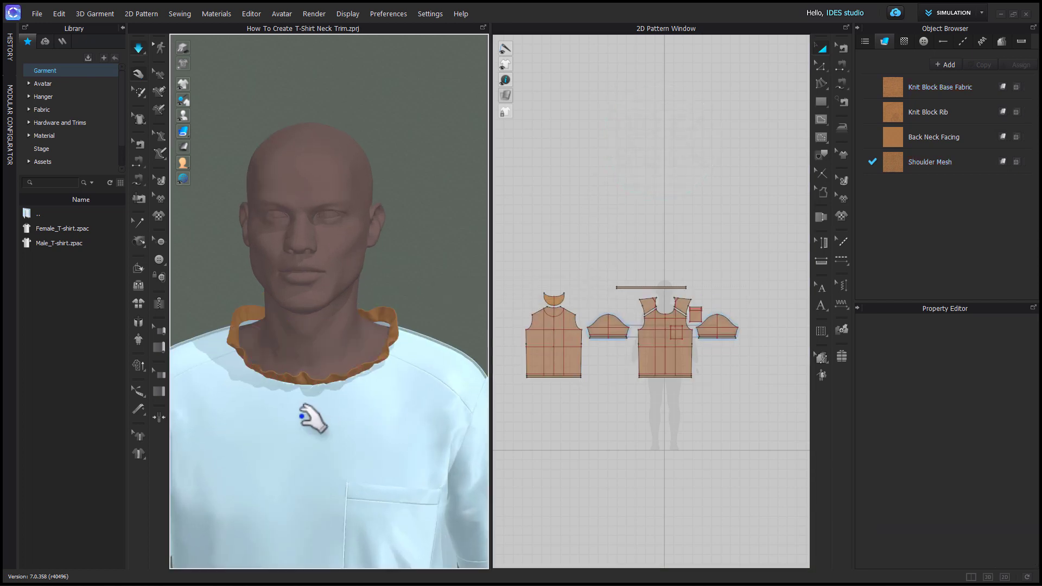
right_click_drag(302, 425, 425, 426)
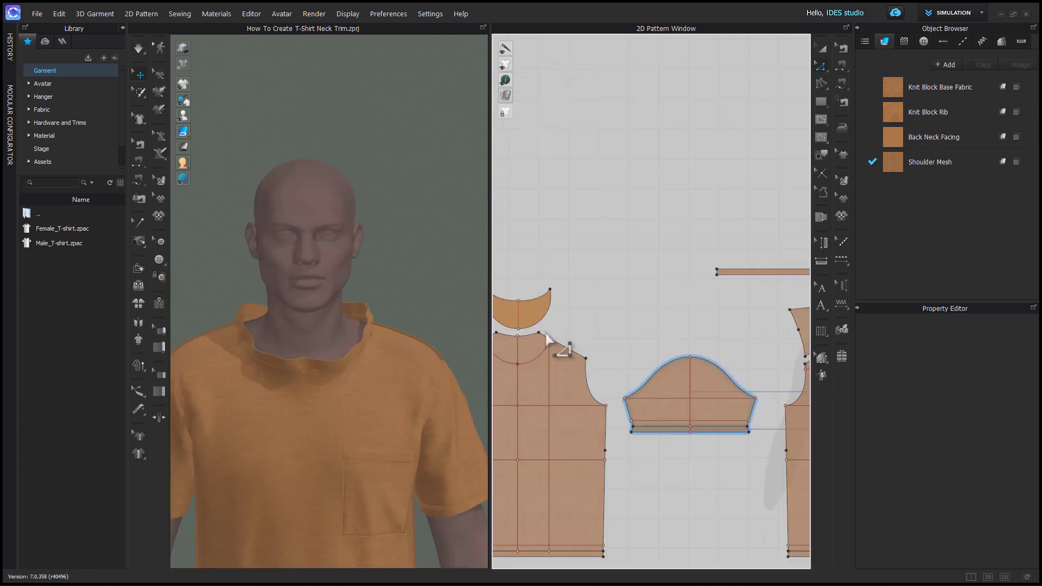
Step: Measure the combined length of the neckline segments on the back, shoulder and front pieces
scroll(674, 325, "up", 3)
scroll(688, 288, "down", 4)
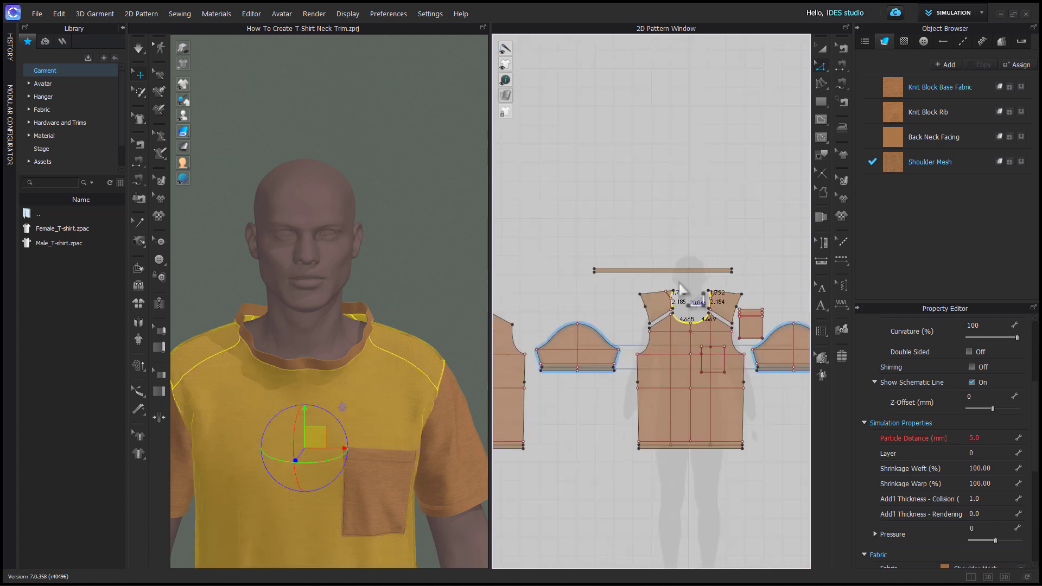
middle_click_drag(677, 288, 649, 317)
Step: Shorten the neck trim equally from both ends to about 22.88 in wide and simulate it on the neckline
left_click(682, 270)
scroll(731, 282, "up", 3)
scroll(649, 316, "down", 2)
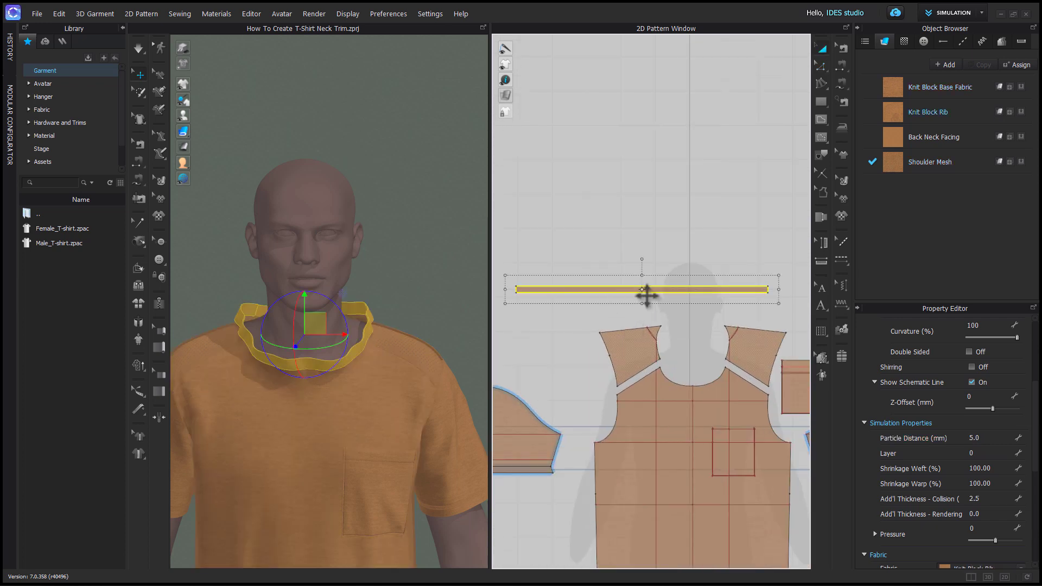
right_click(767, 291)
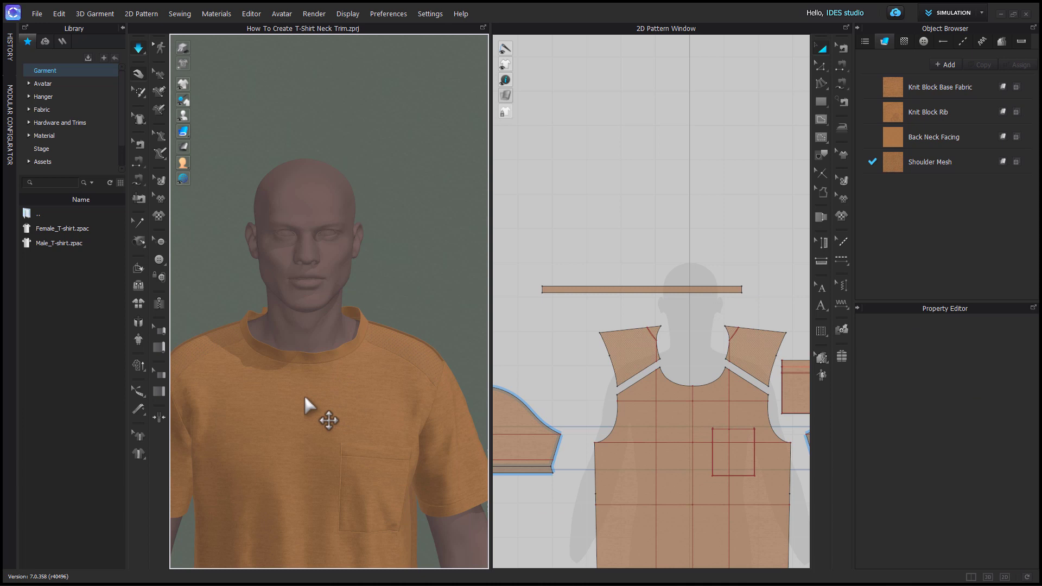
key("w")
Step: Sew the two short ends of the neck trim together at the back of the neck
right_click_drag(328, 423, 465, 414)
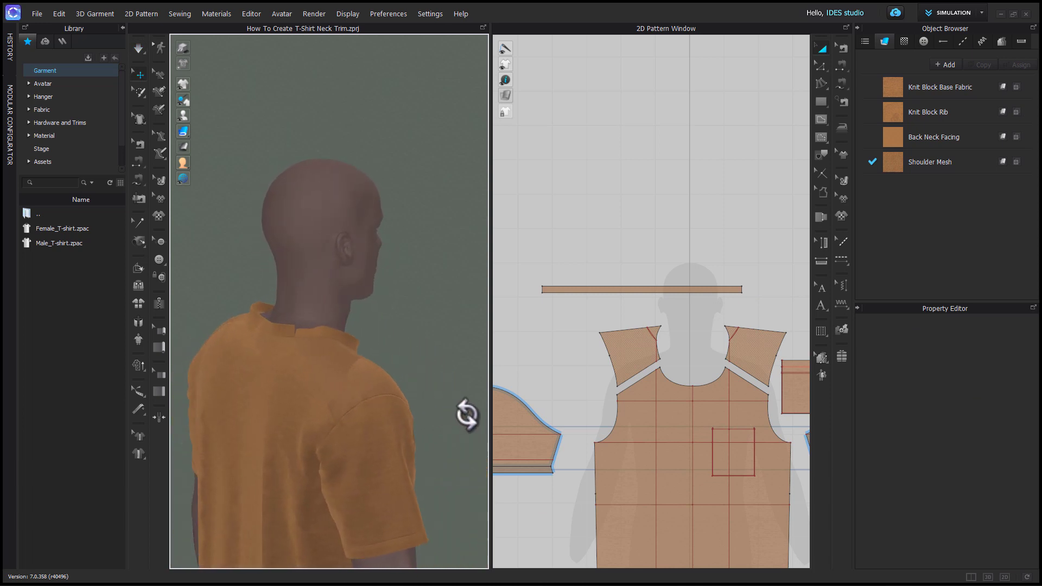
scroll(279, 356, "up", 3)
scroll(279, 353, "up", 2)
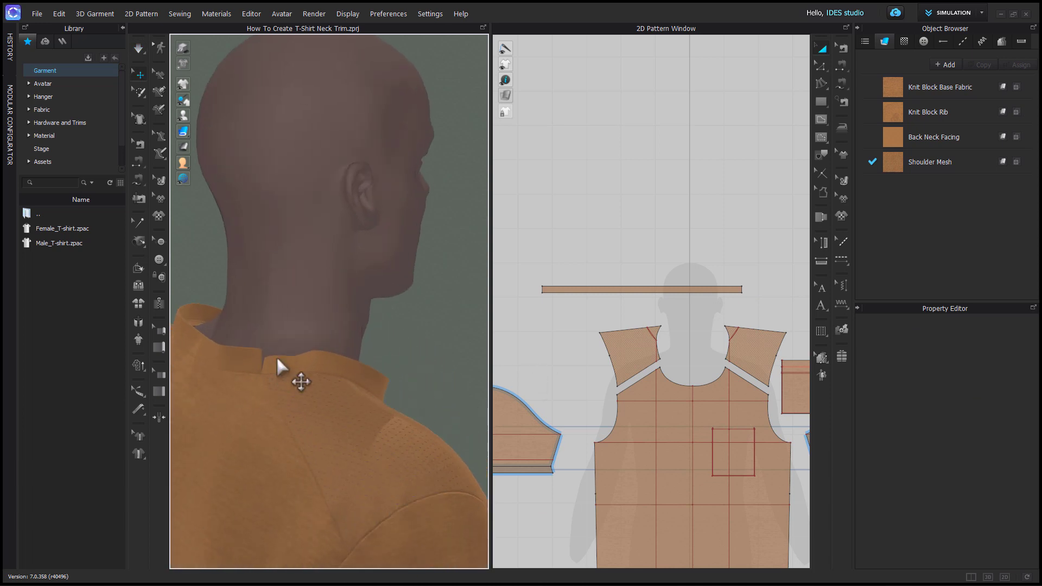
scroll(544, 322, "up", 4)
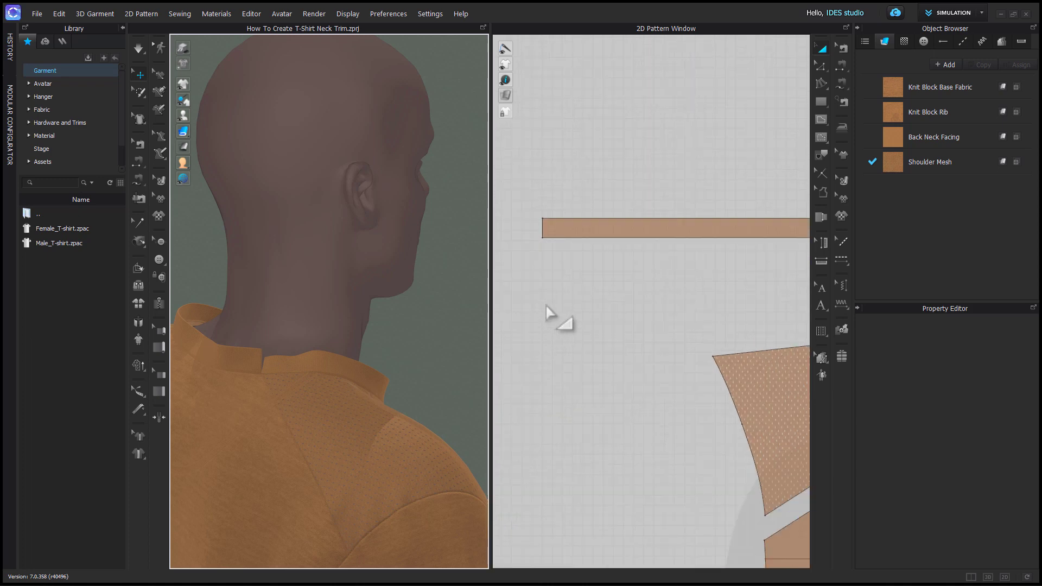
key("n")
left_click(539, 227)
scroll(536, 225, "down", 2)
left_click(537, 228)
scroll(537, 227, "down", 2)
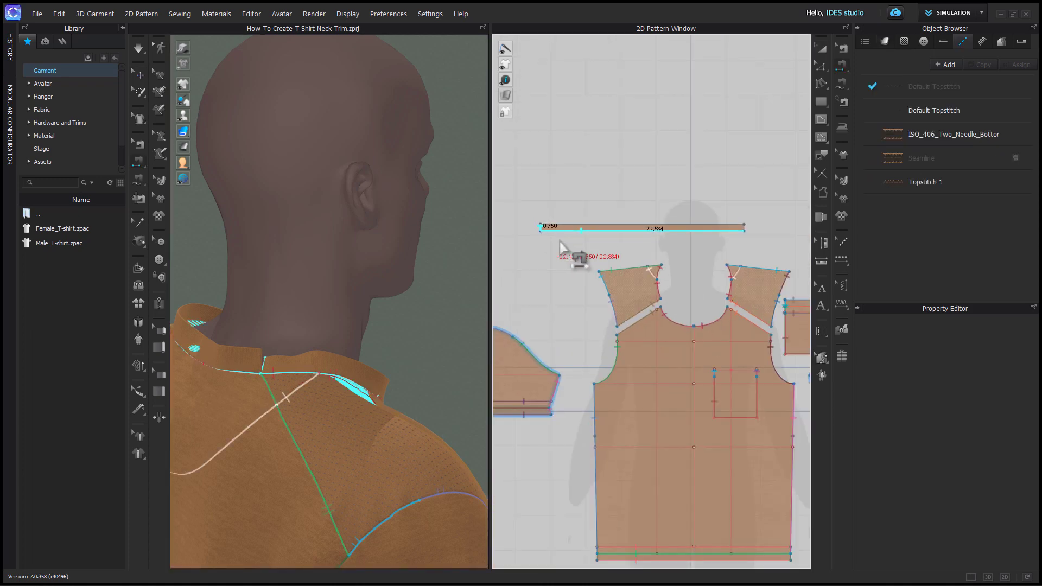
left_click(744, 228)
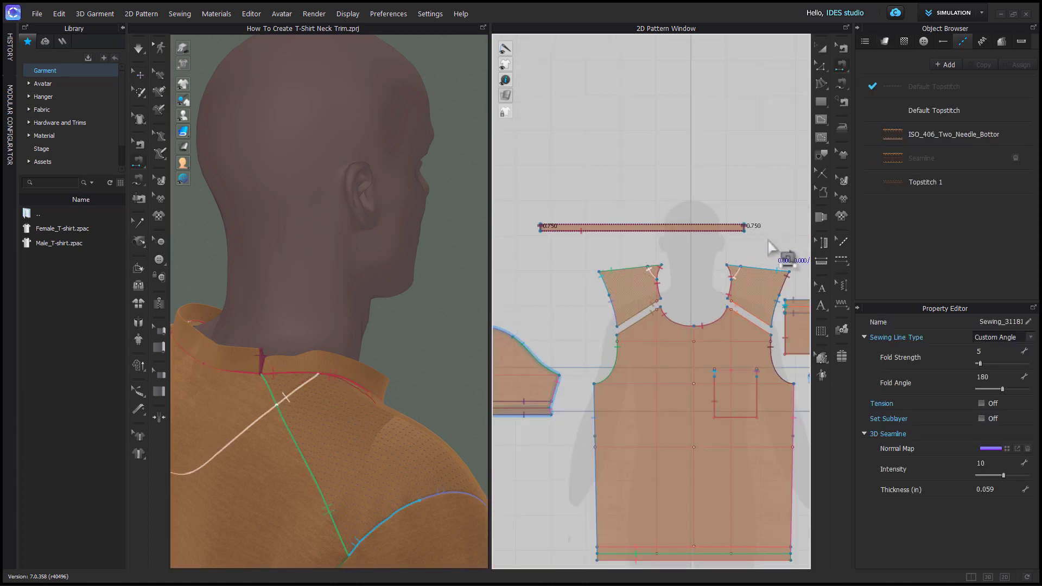
Step: Simulate the garment to close the neck trim's back seam, and check the neckline from the front
key("space")
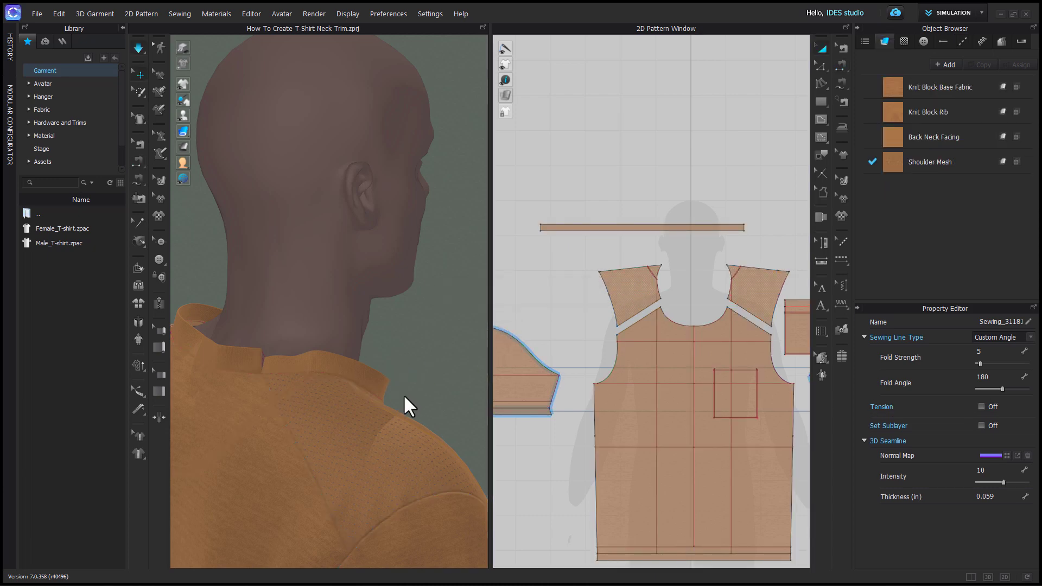
left_click(391, 392)
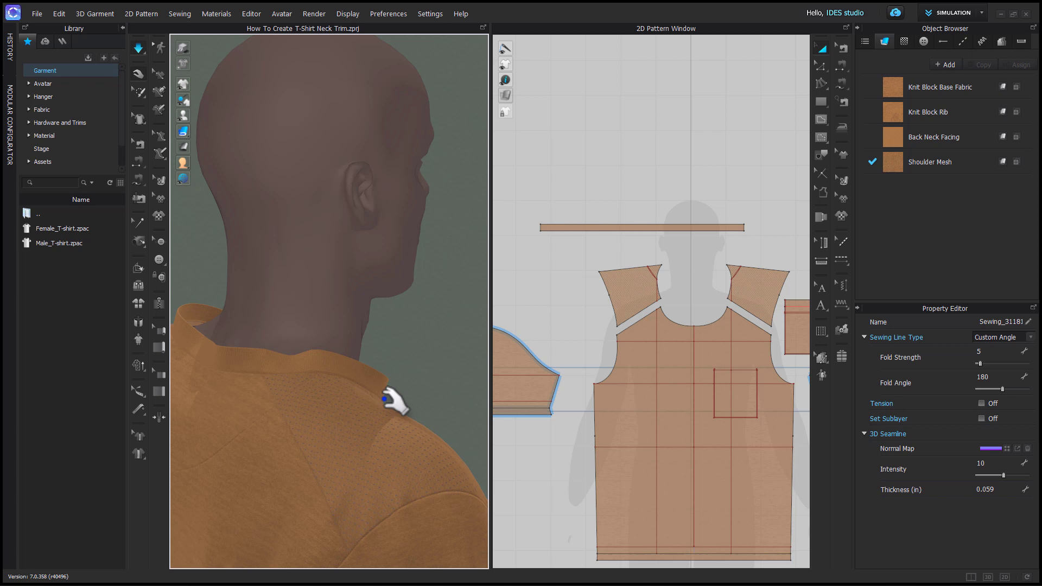
key("space")
scroll(414, 412, "down", 2)
right_click_drag(418, 428, 478, 388)
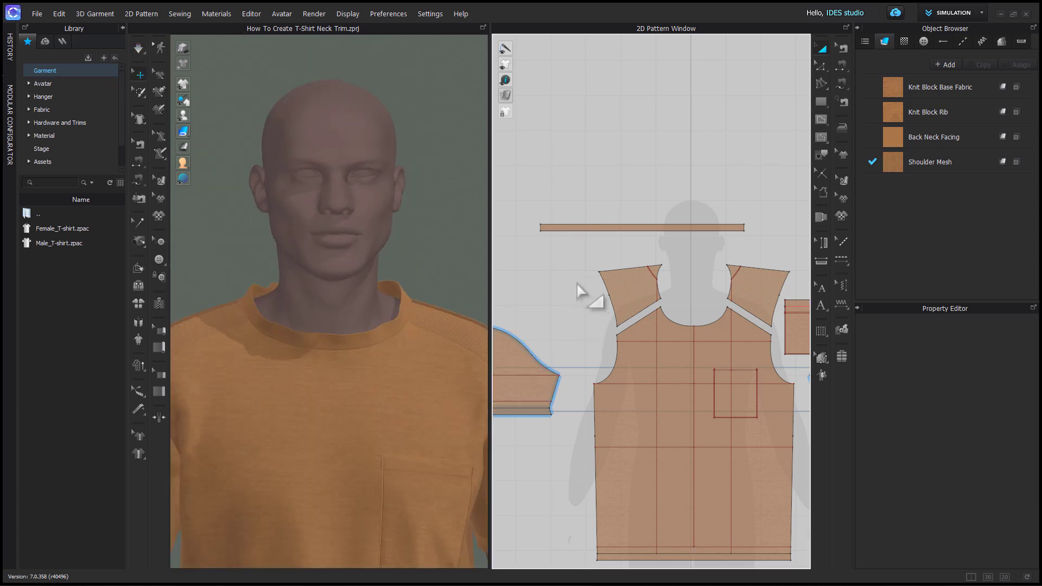
Step: Scale the neck trim's width to 92% from its center
key("super+a")
left_click(632, 227)
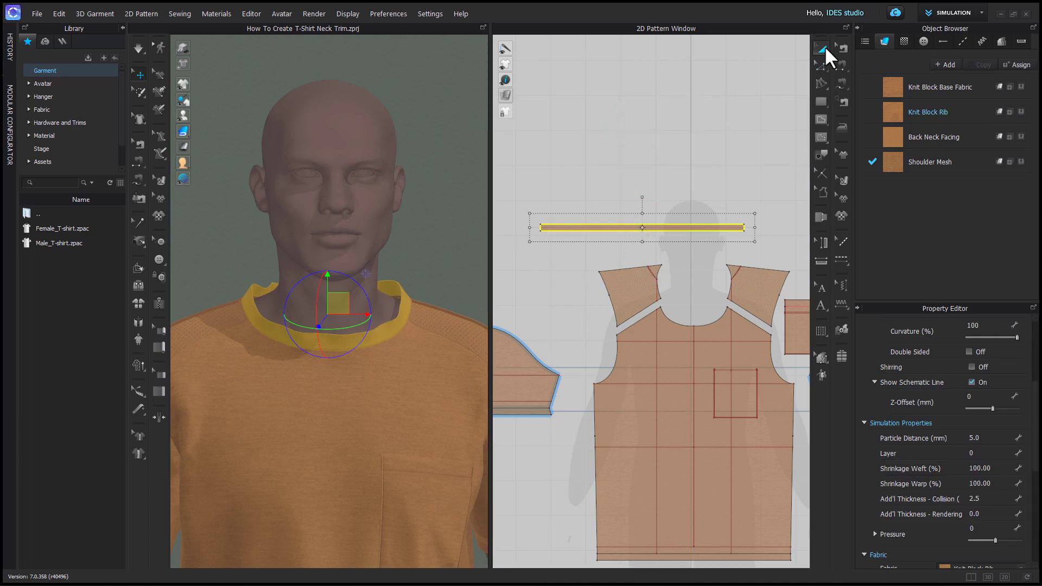
left_click(825, 45)
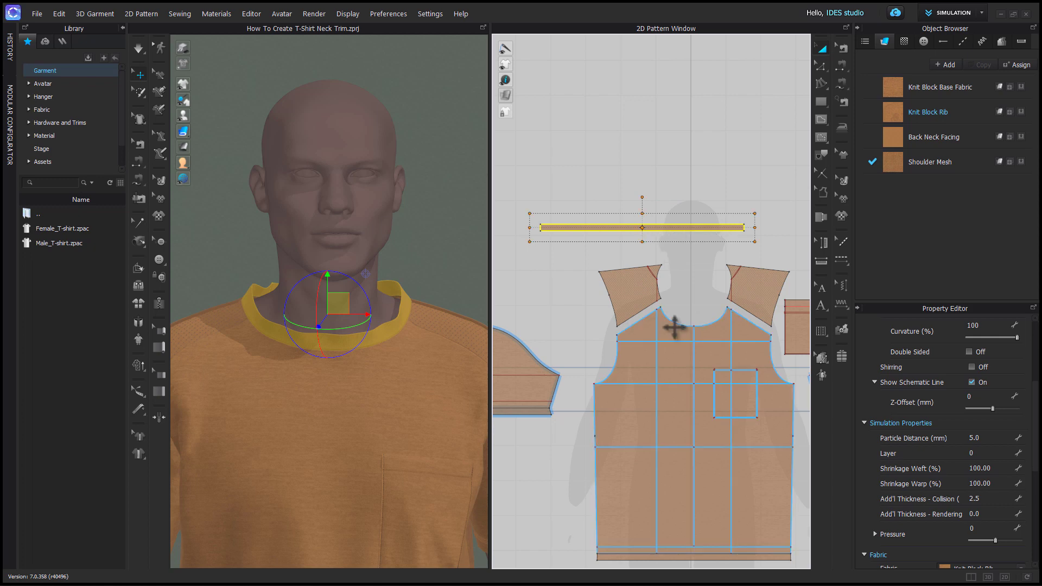
left_click(746, 233)
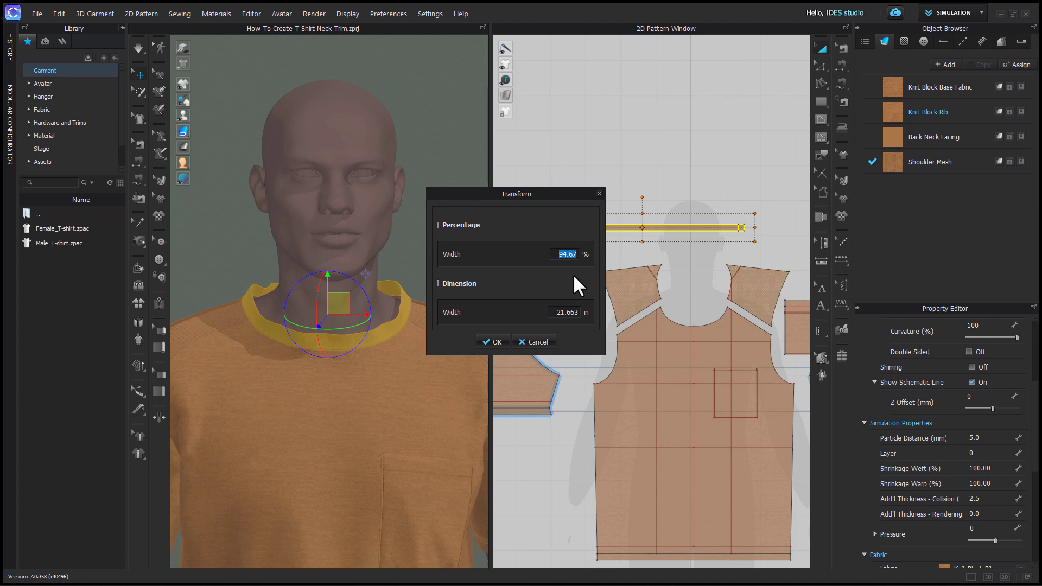
type("92")
left_click(496, 341)
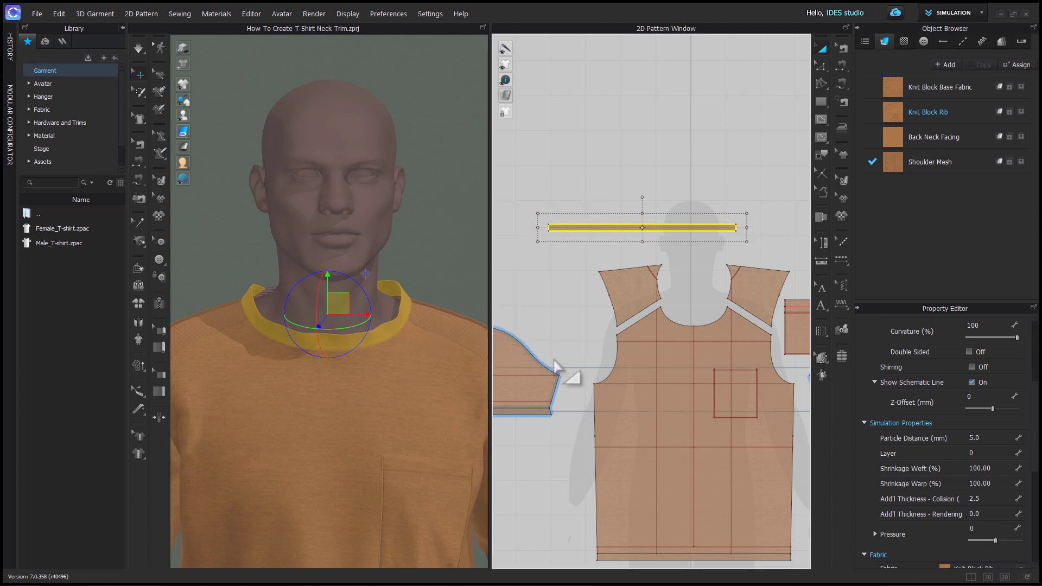
Step: Simulate the garment with the shortened neck trim and check its fit from the back and front
left_click(571, 279)
right_click_drag(333, 396, 424, 395)
key("space")
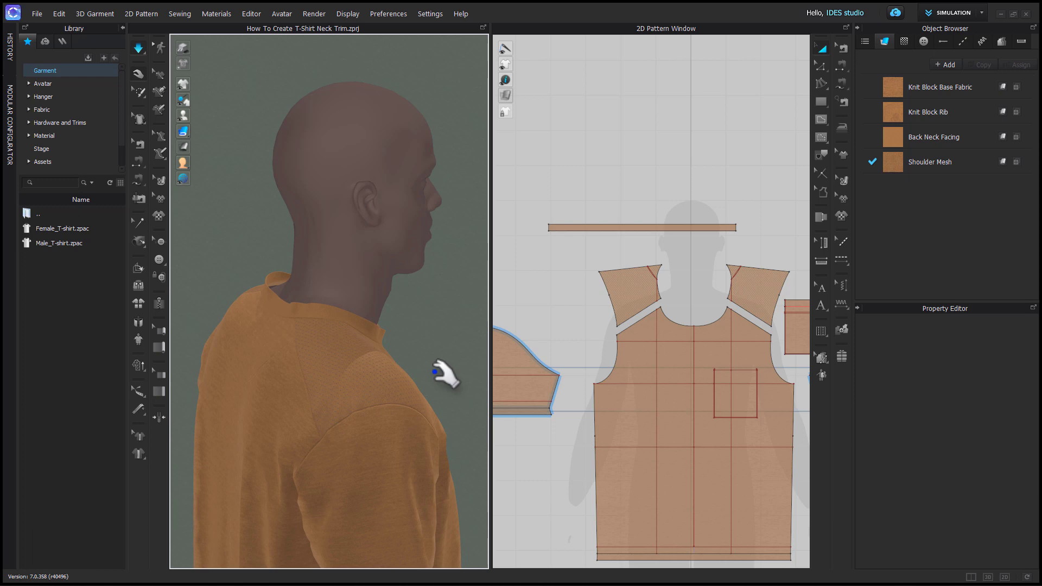
key("space")
right_click_drag(433, 384, 263, 356)
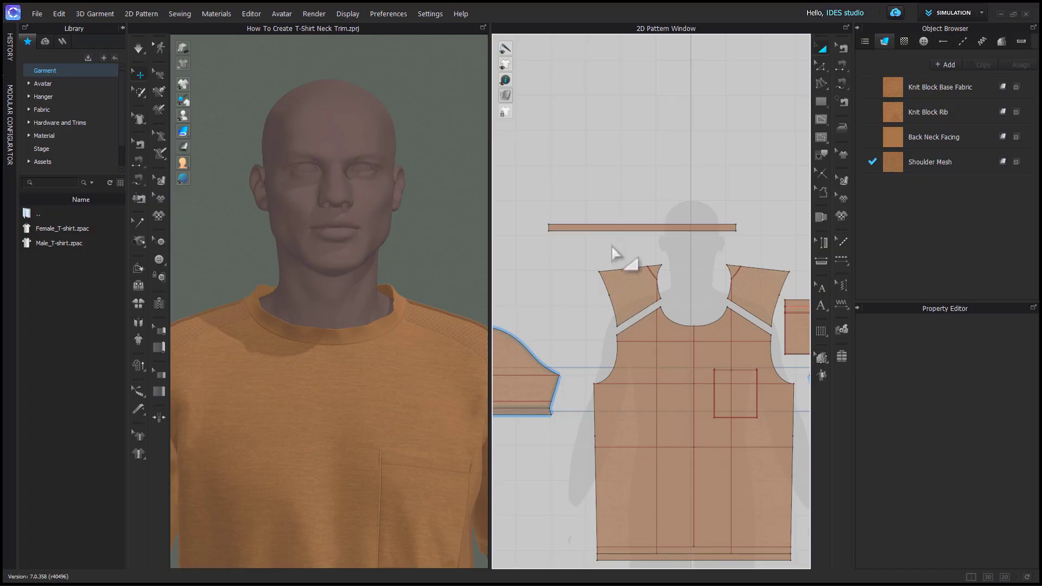
Step: Offset the neck trim's upper edge outward by 0.75 in with perpendicular side segments and an internal line along the original edge
right_click_drag(595, 251, 600, 310)
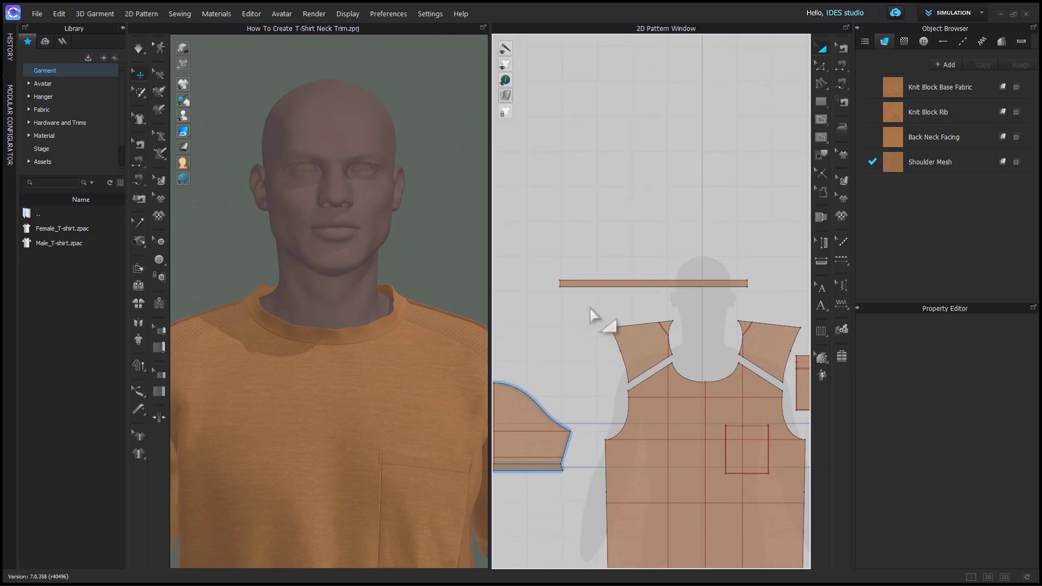
left_click(601, 283)
key("z")
right_click(587, 280)
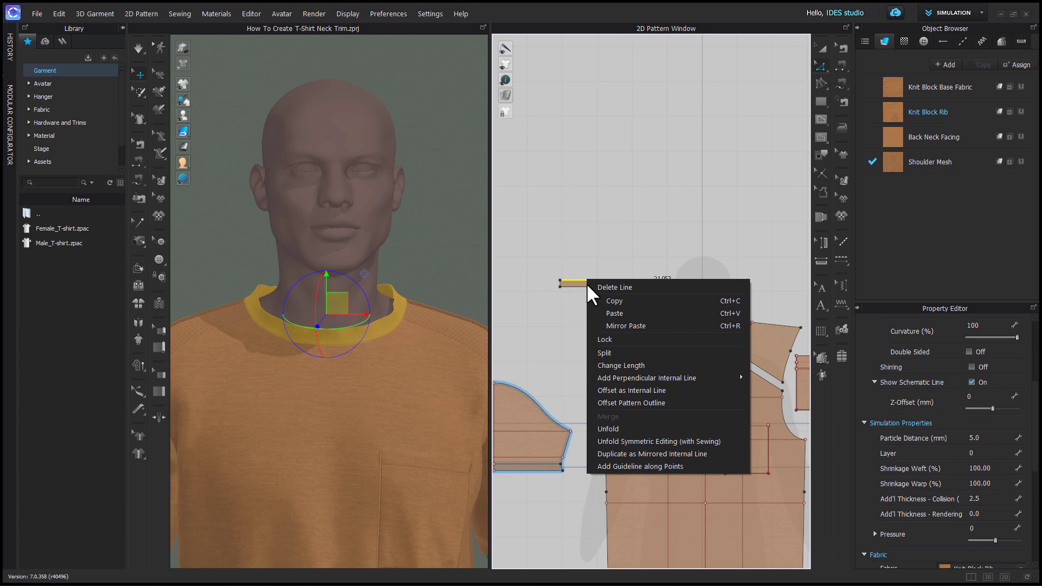
left_click(645, 402)
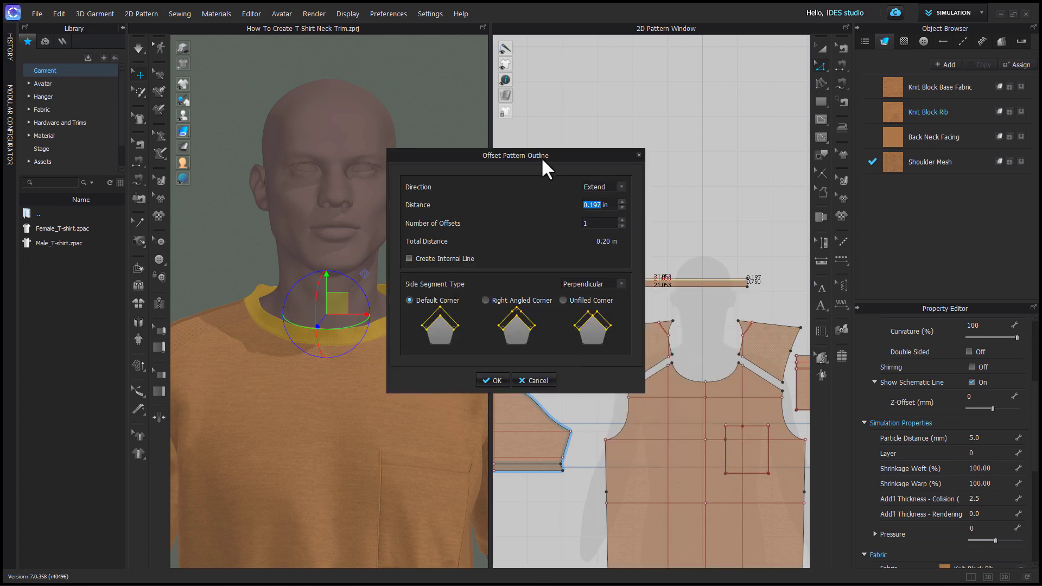
type(".75")
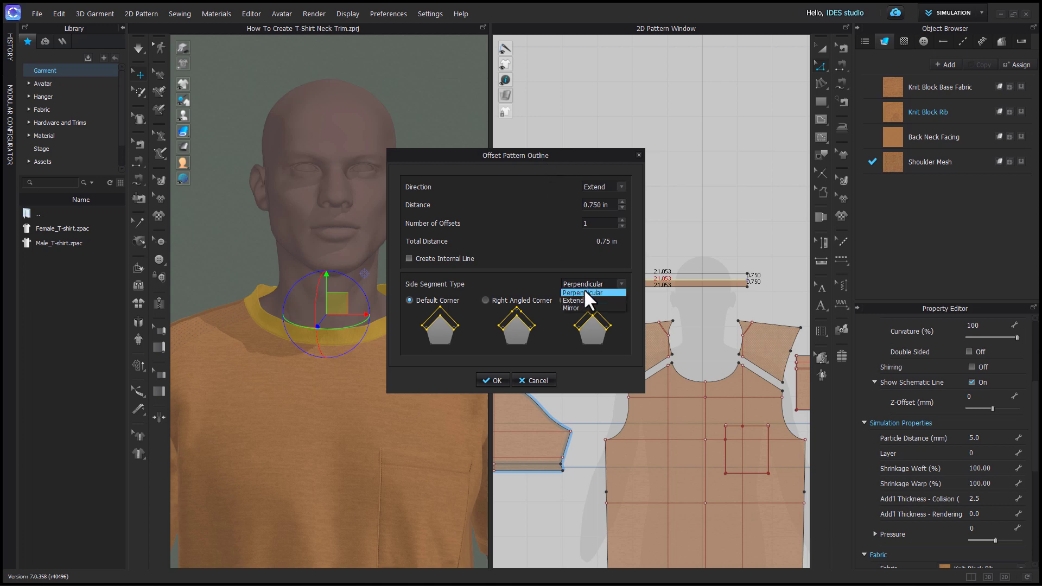
left_click(583, 292)
left_click_drag(541, 152, 431, 144)
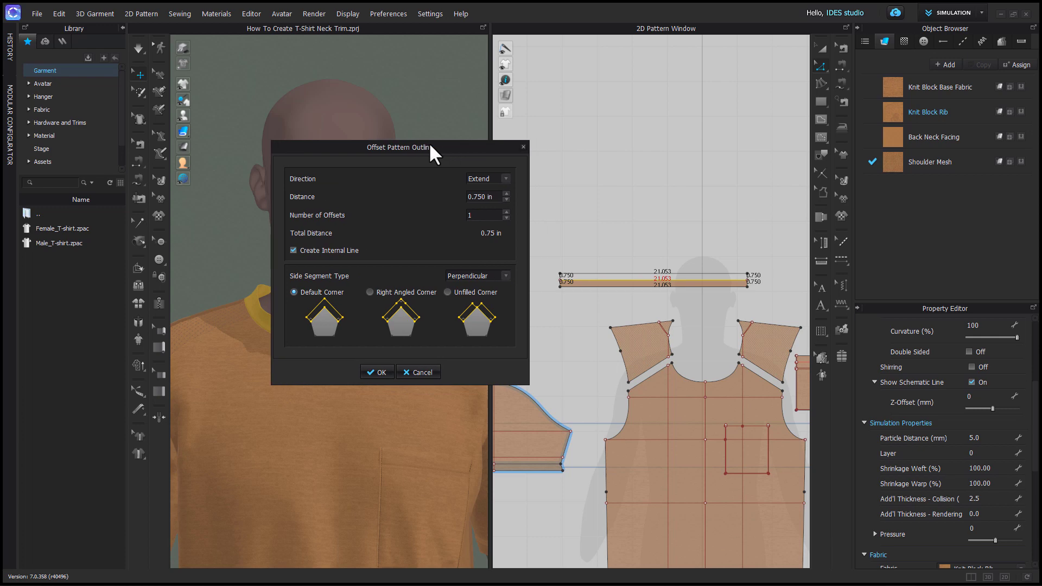
left_click(374, 372)
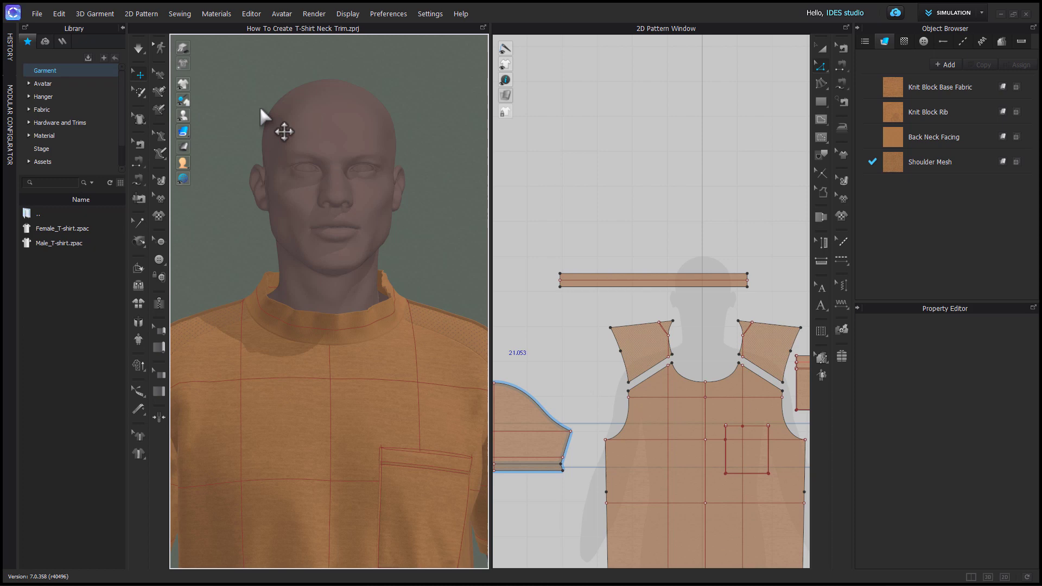
Step: Sew the two short ends of the neck trim's added 0.75 in extension to each other
scroll(338, 389, "up", 3)
key("super+b")
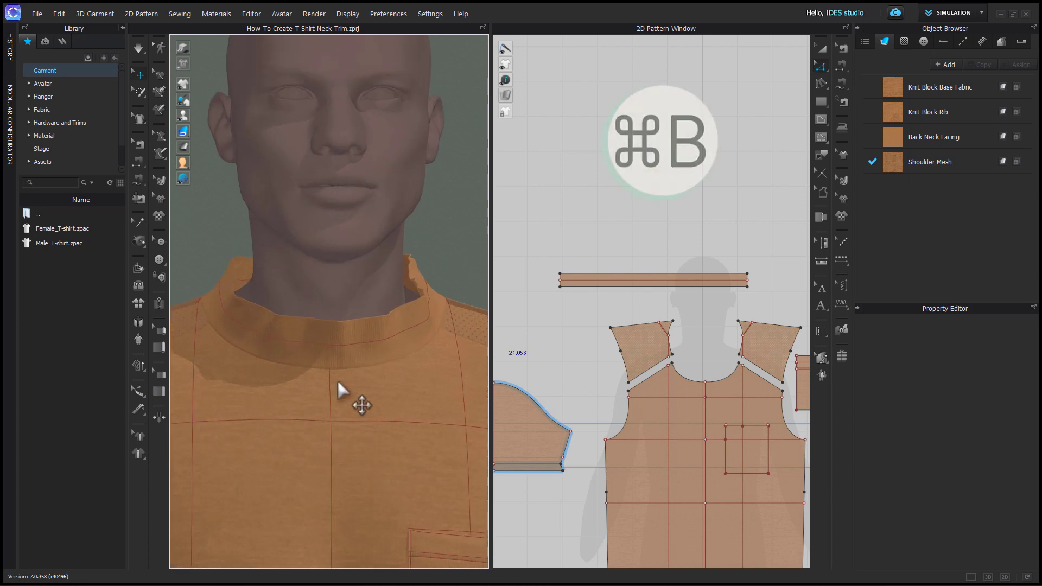
key("b")
scroll(561, 291, "up", 4)
left_click_drag(559, 266, 559, 251)
scroll(694, 280, "up", 1)
scroll(700, 283, "down", 4)
middle_click_drag(786, 284, 521, 304)
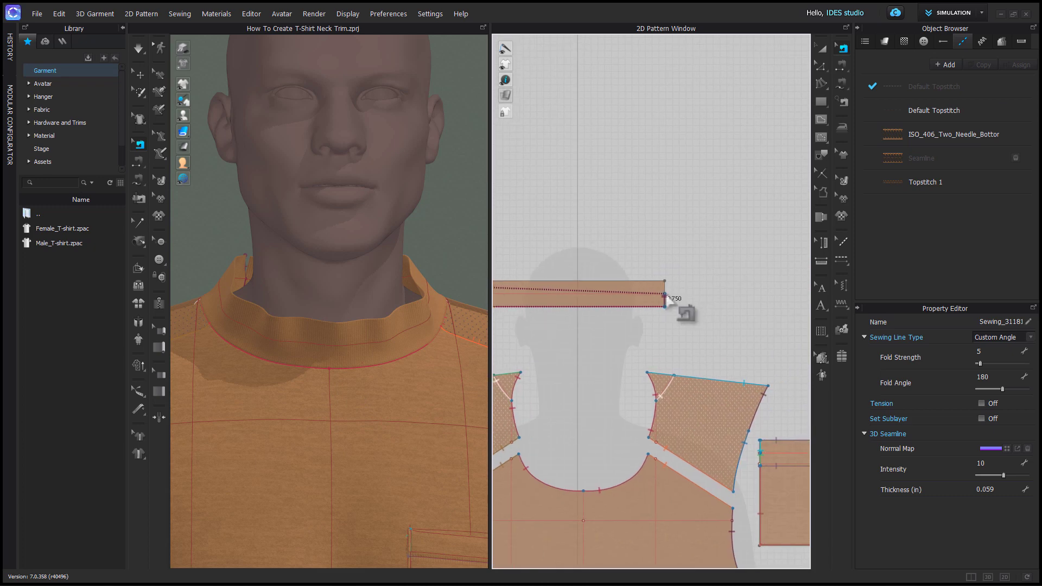
left_click_drag(665, 294, 665, 280)
Step: Simulate the garment to close the back seam of the extended neck trim
key("space")
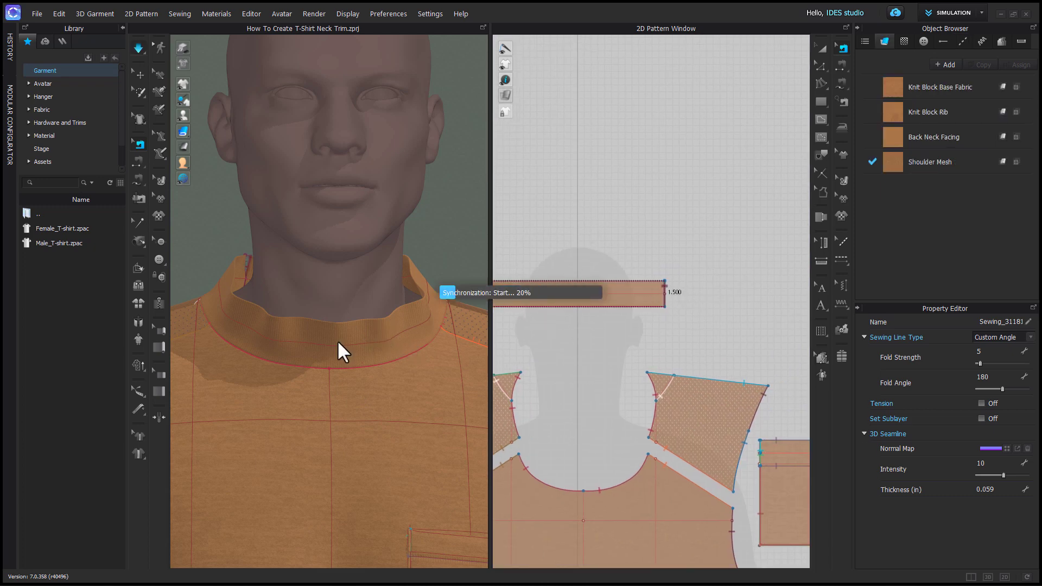
key("space")
key("q")
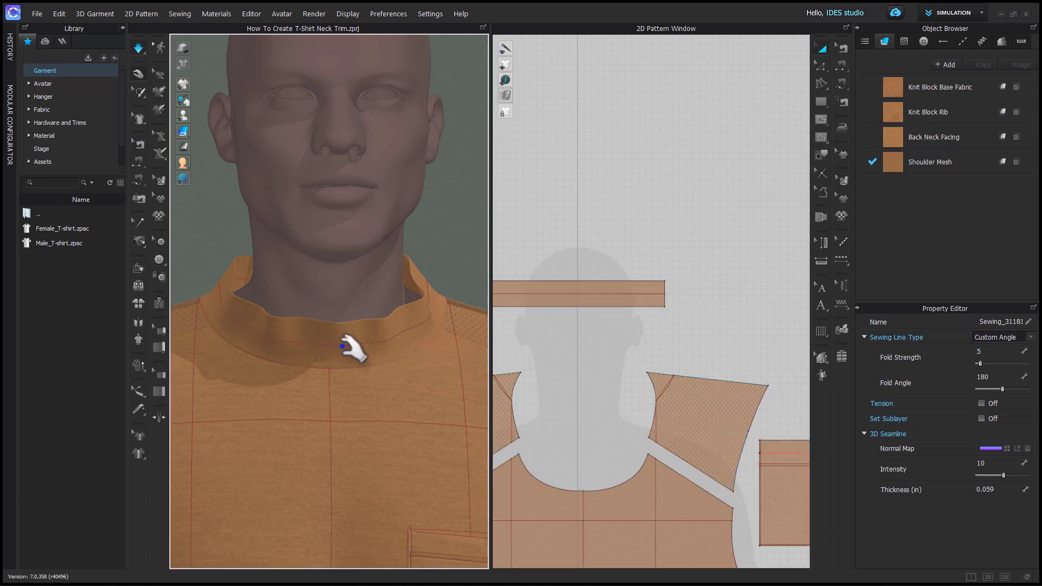
Step: Fold the trim's extension to the inside of the neckline along the internal line with Fold Arrangement, to a fold angle of 39
left_click(138, 266)
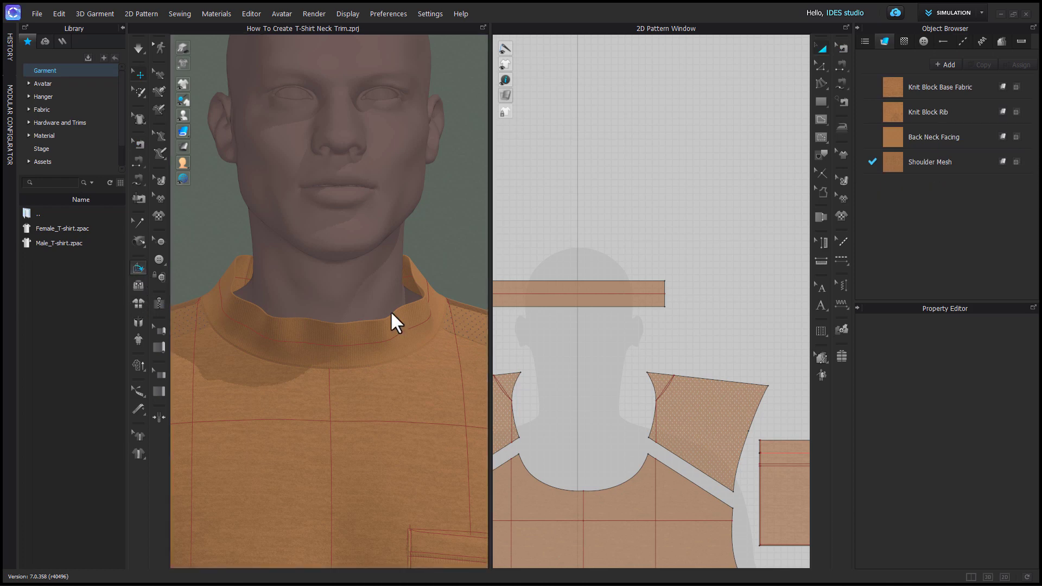
left_click(419, 329)
right_click_drag(418, 327, 458, 337)
left_click_drag(429, 298, 399, 357)
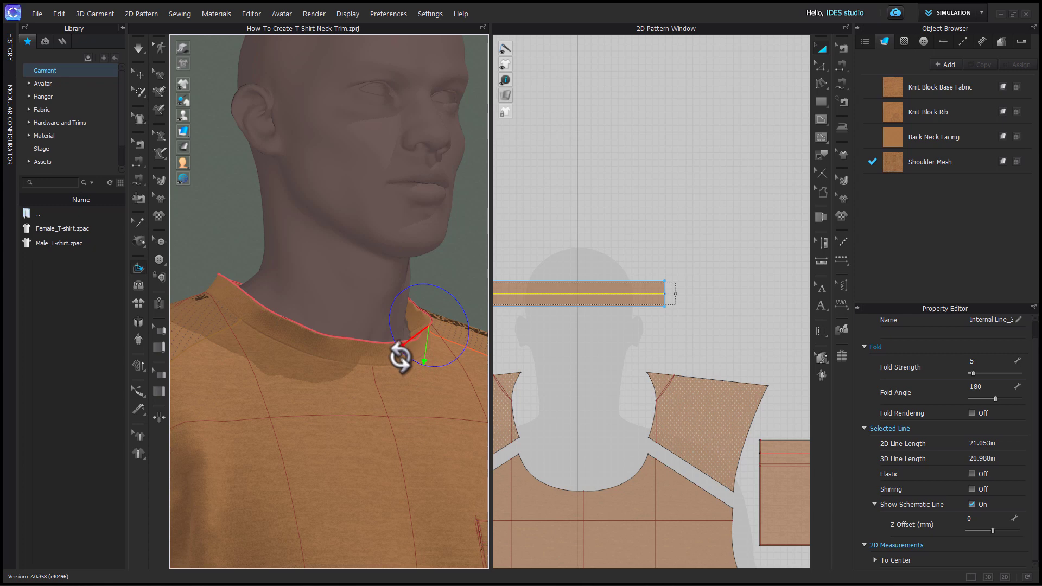
right_click_drag(351, 426, 255, 414)
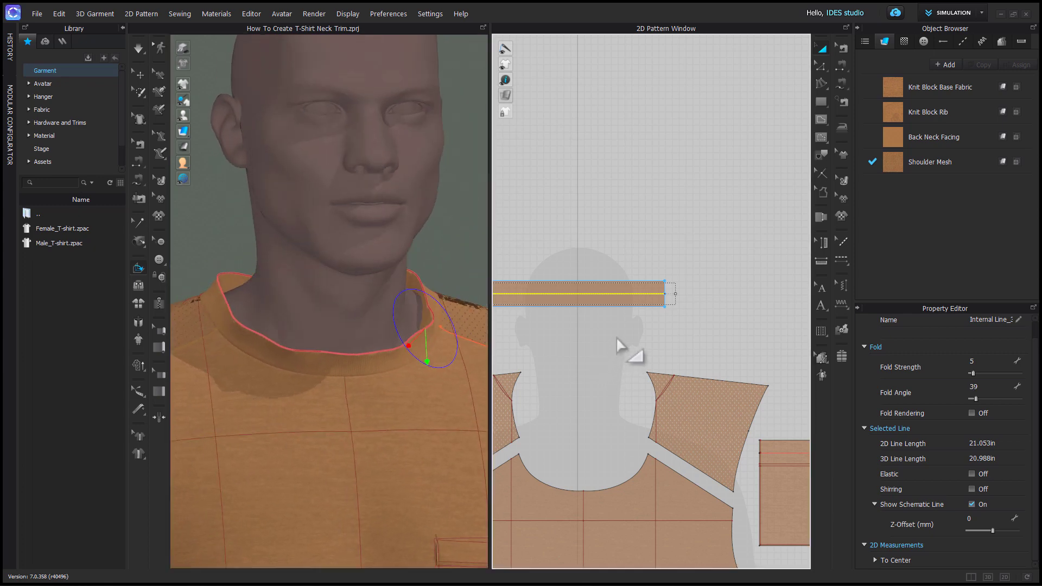
Step: Select the neck trim pattern and open its particle distance for editing
left_click(607, 302)
scroll(956, 469, "down", 5)
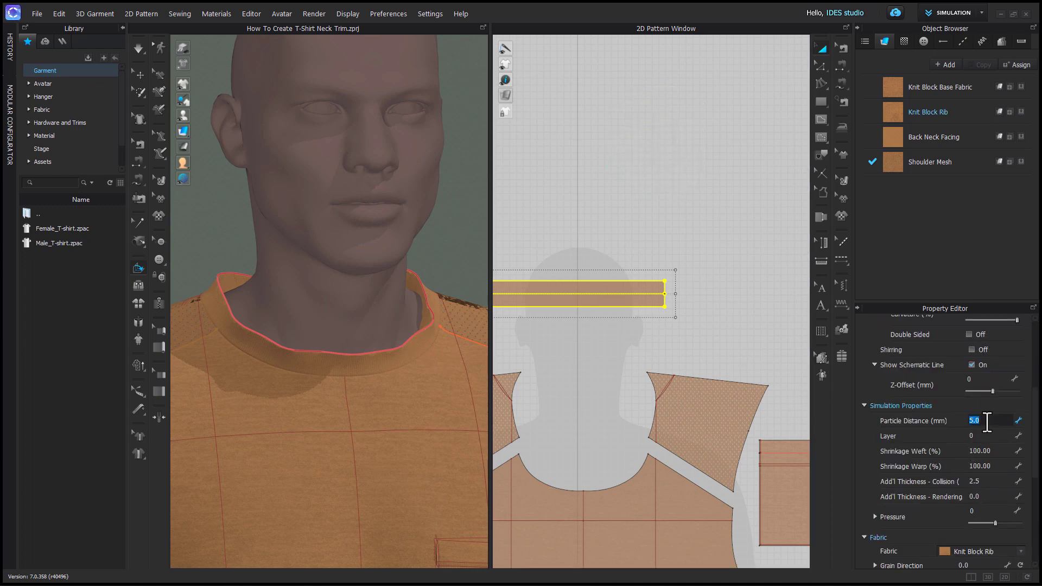
left_click(637, 356)
Step: Free-sew the neck trim's upper long edge to its lower long edge and set the sewing line type to Turned
scroll(608, 354, "down", 2)
middle_click_drag(589, 353, 703, 363)
key("n")
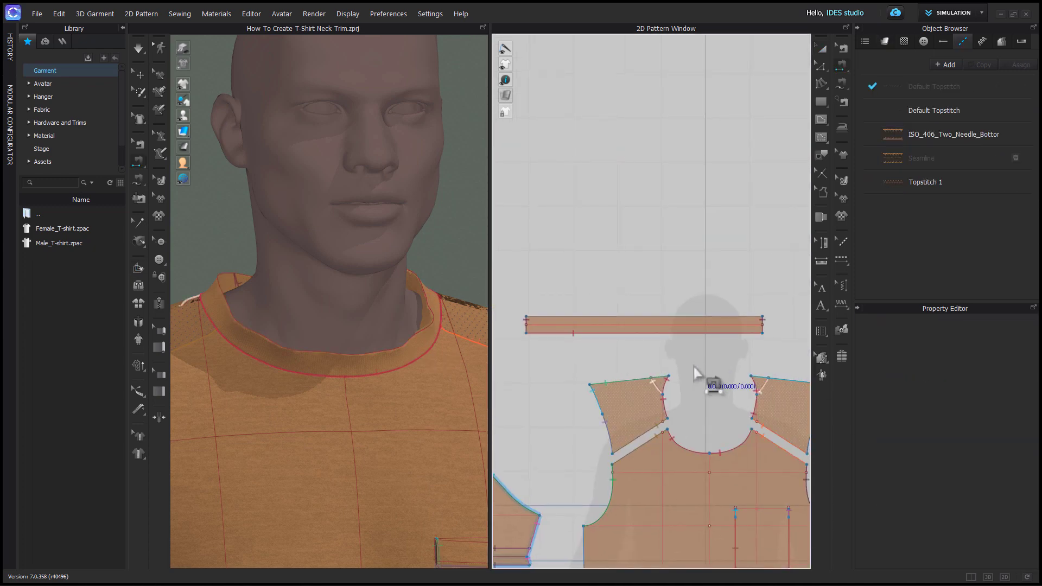
left_click(579, 333)
left_click(989, 336)
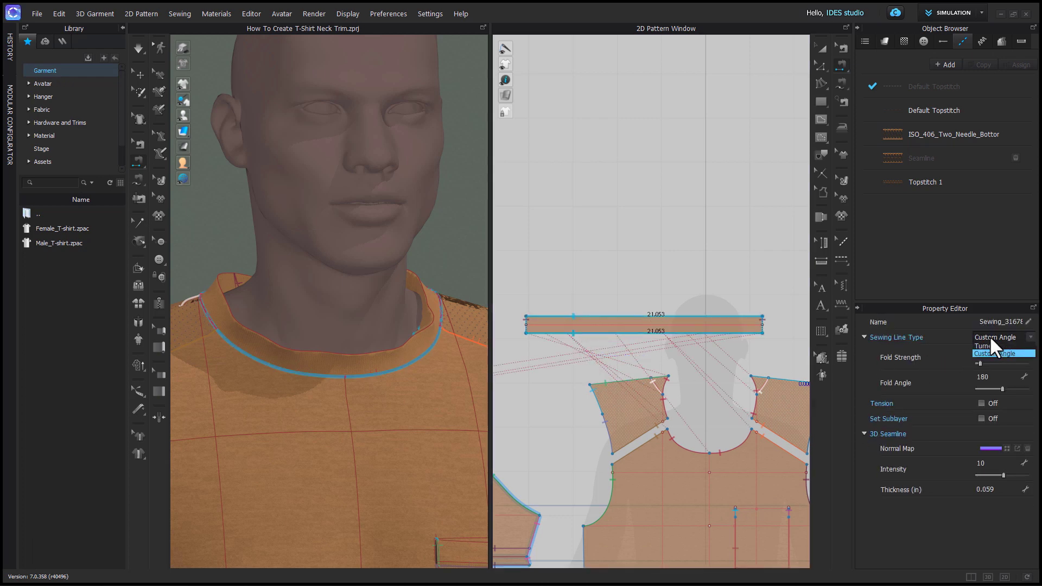
left_click(1002, 346)
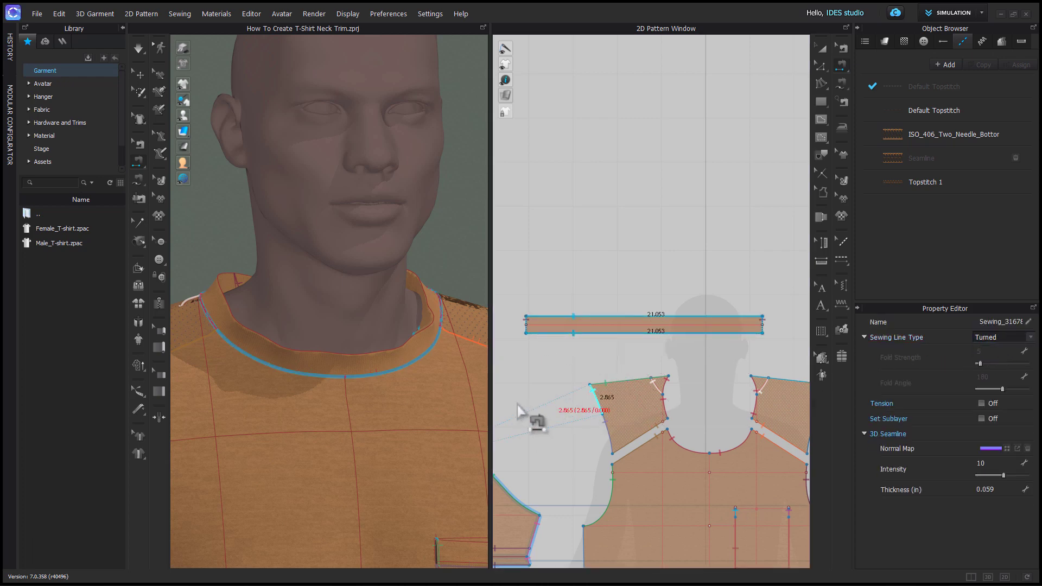
key("q")
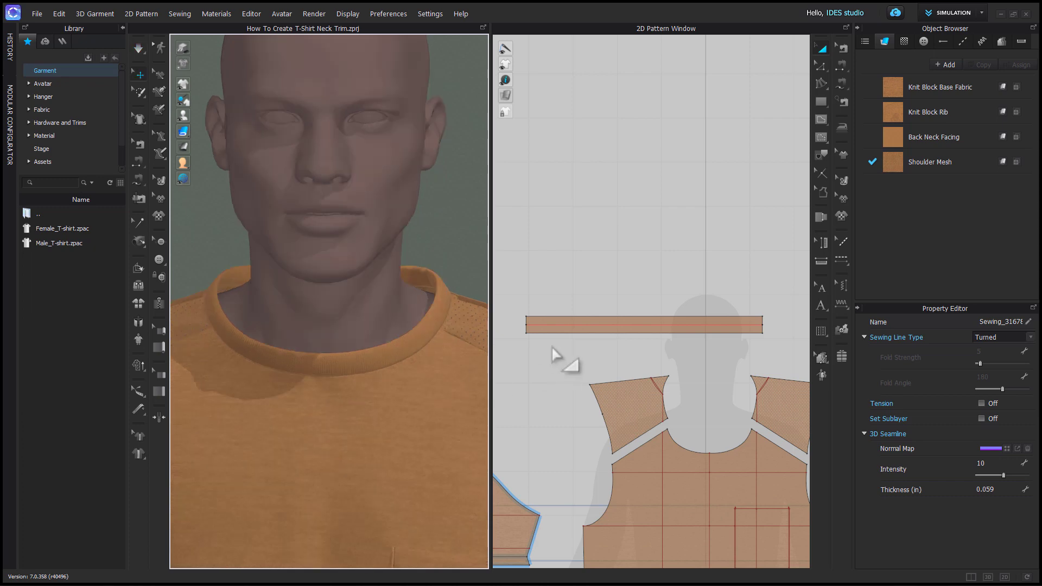
Step: Turn on Fold Rendering for the internal fold line in the middle of the neck trim
left_click(563, 326)
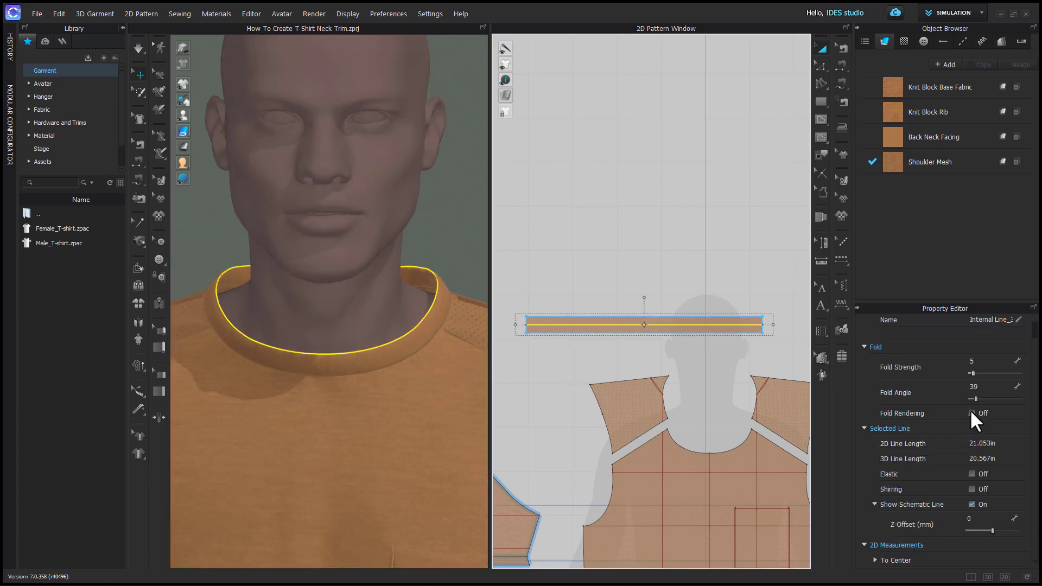
left_click(556, 304)
right_click_drag(406, 360, 363, 420)
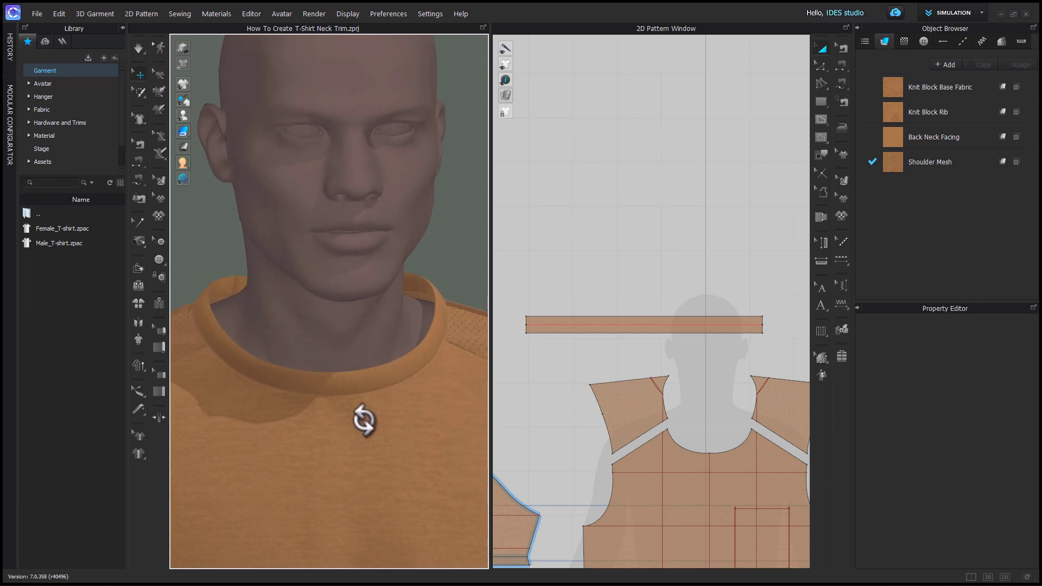
left_click(540, 326)
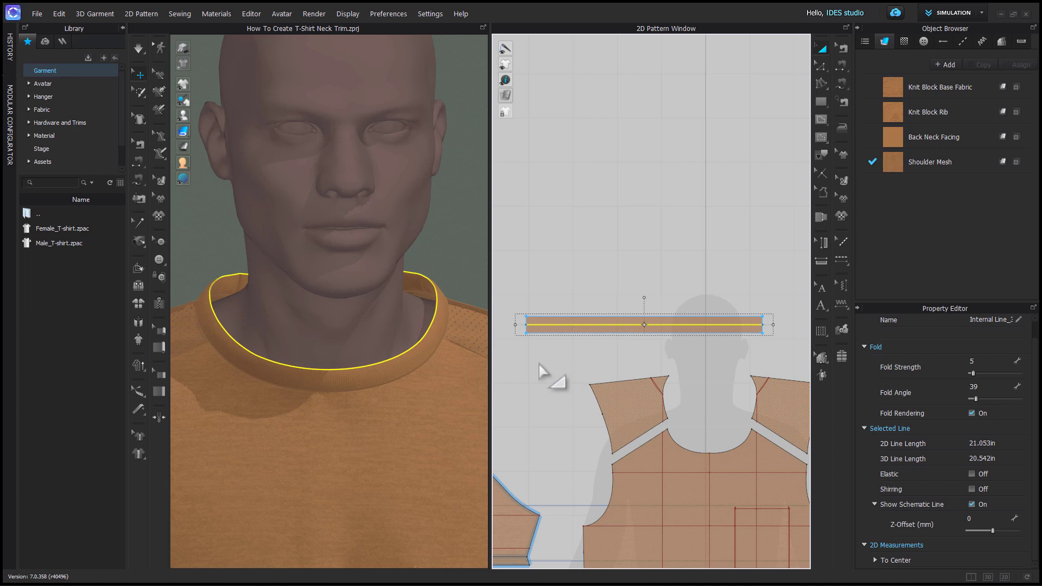
left_click(536, 394)
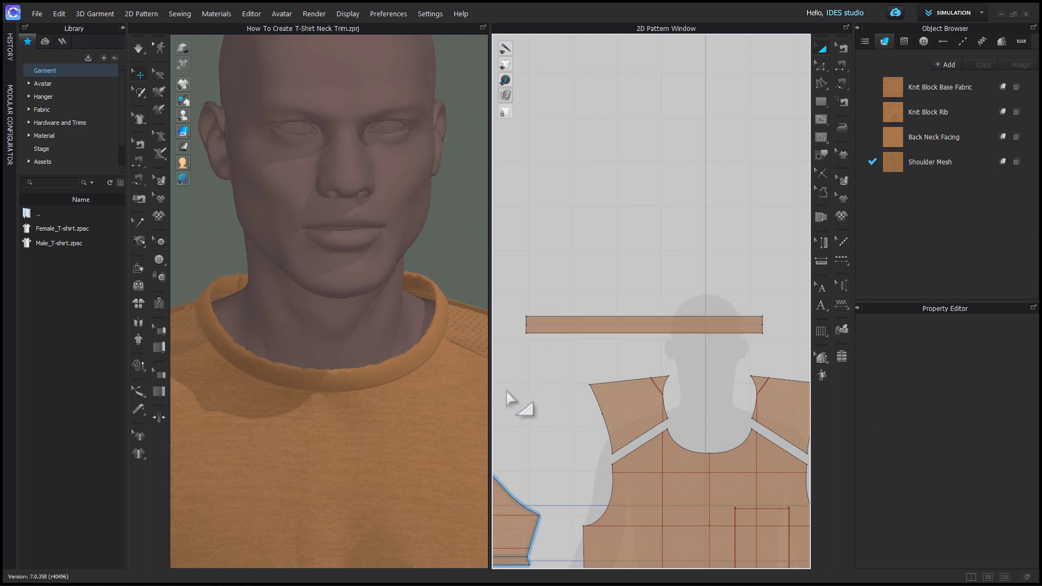
Step: Set the neck trim's additional collision thickness to 1.0 and simulate the garment
key("space")
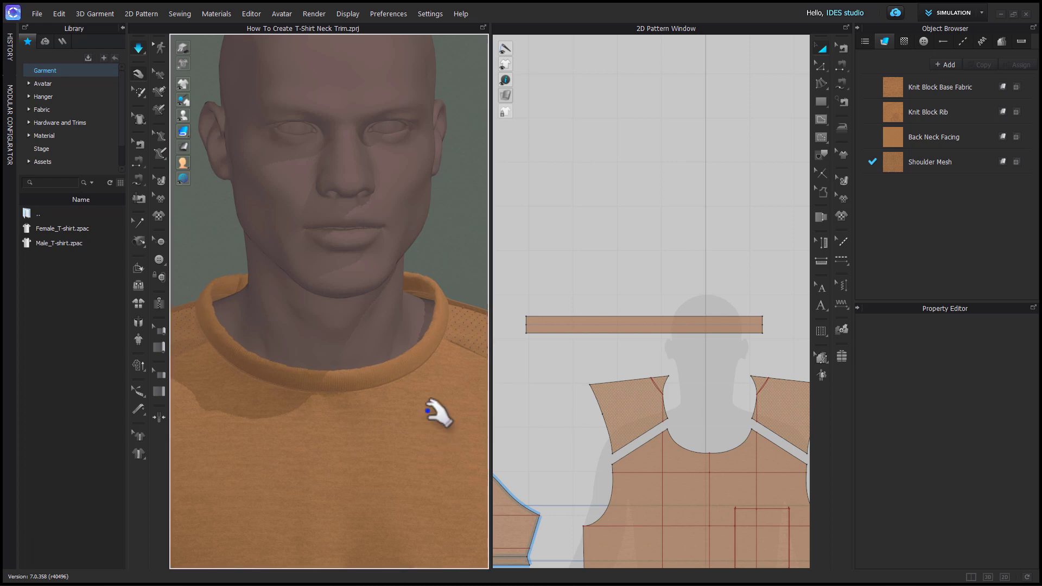
mouse_move(373, 417)
right_mouse_down()
mouse_move(435, 416)
mouse_move(375, 396)
right_mouse_up()
left_click(350, 352)
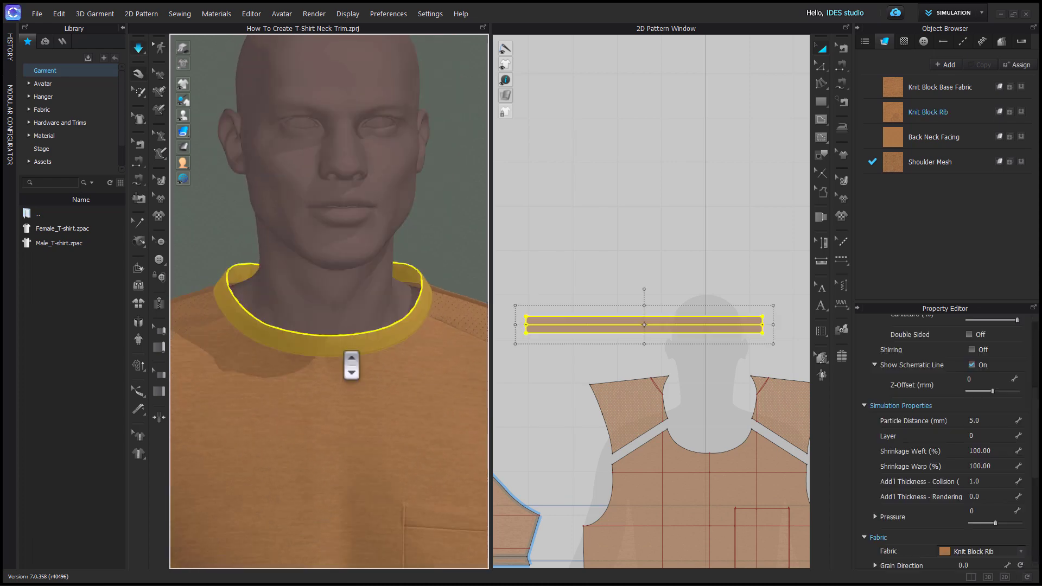
scroll(351, 365, "down", 1)
left_click(505, 415)
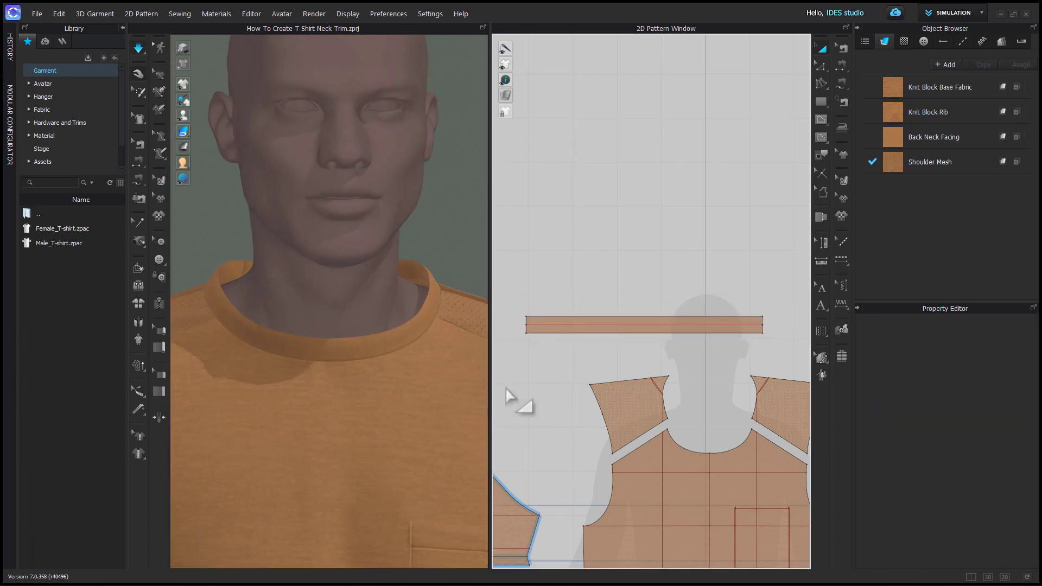
Step: Set the neck trim's additional collision thickness to 0.5
left_click(573, 330)
left_click(573, 329)
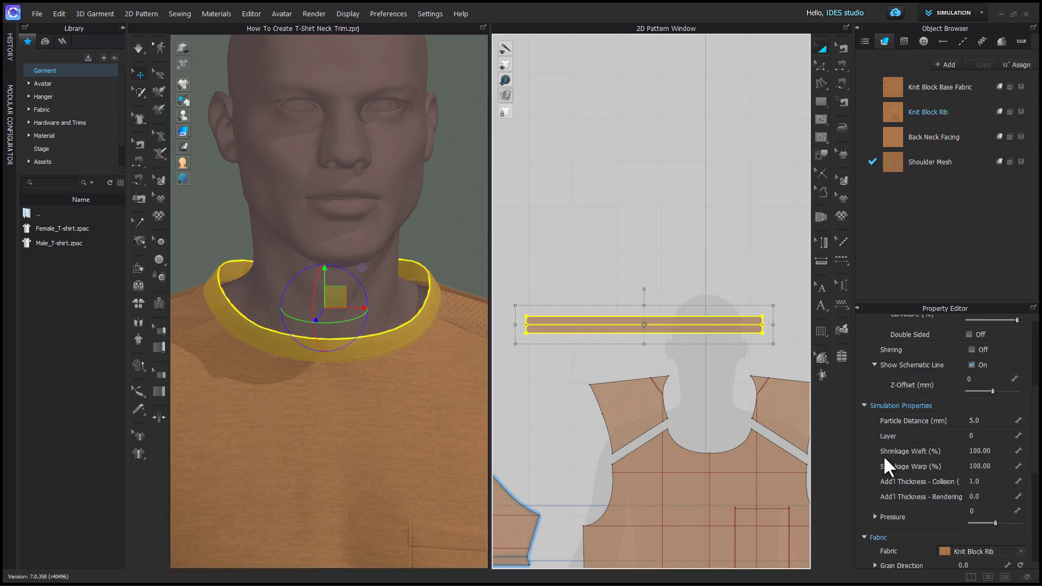
left_click(983, 481)
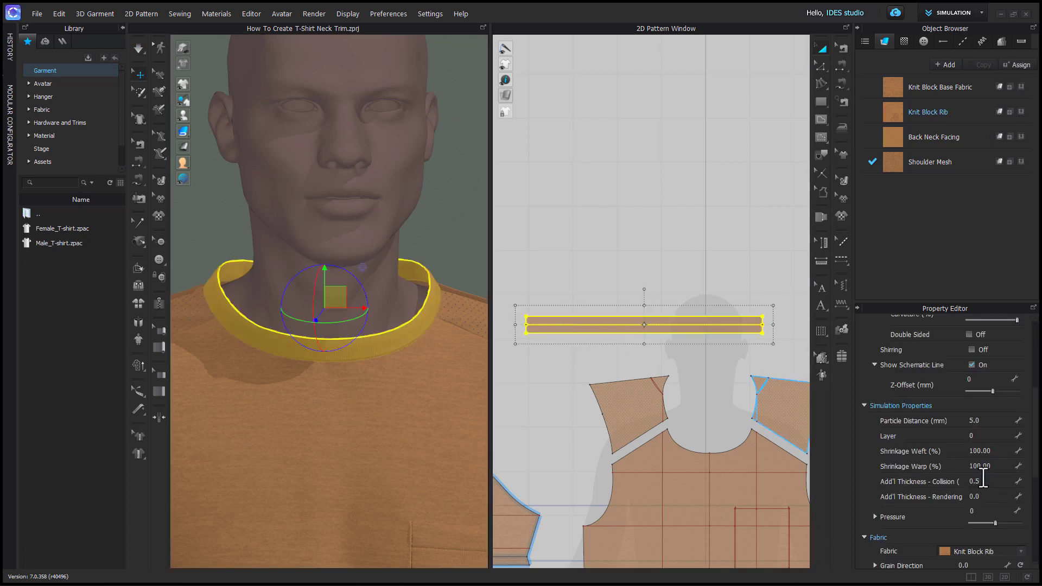
type("0.5")
left_click(543, 354)
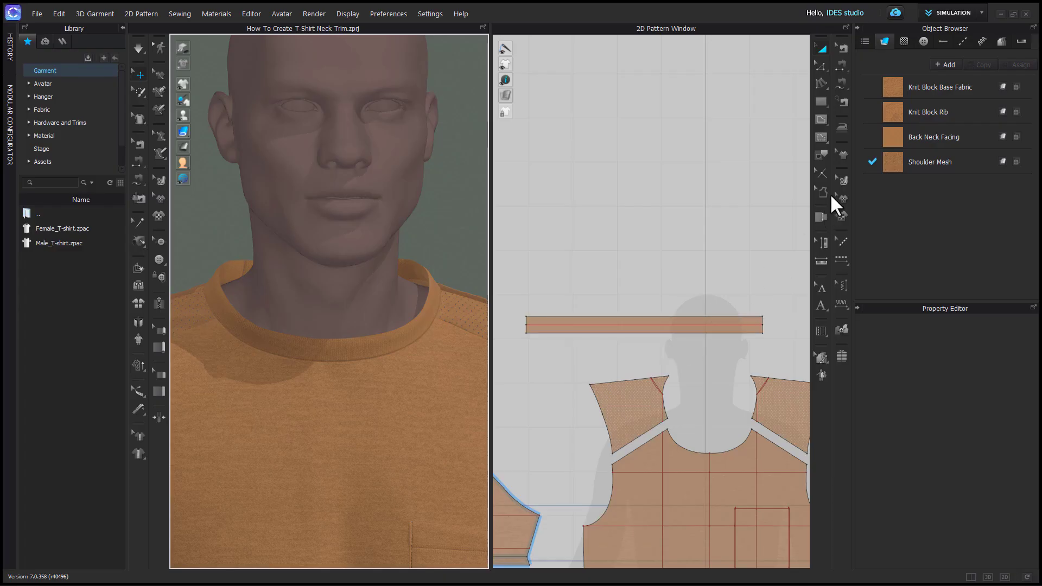
Step: Shrink the neck trim along its center fold line with a 10 mm Steam brush at -3% shrinkage, and simulate the garment
left_click(841, 130)
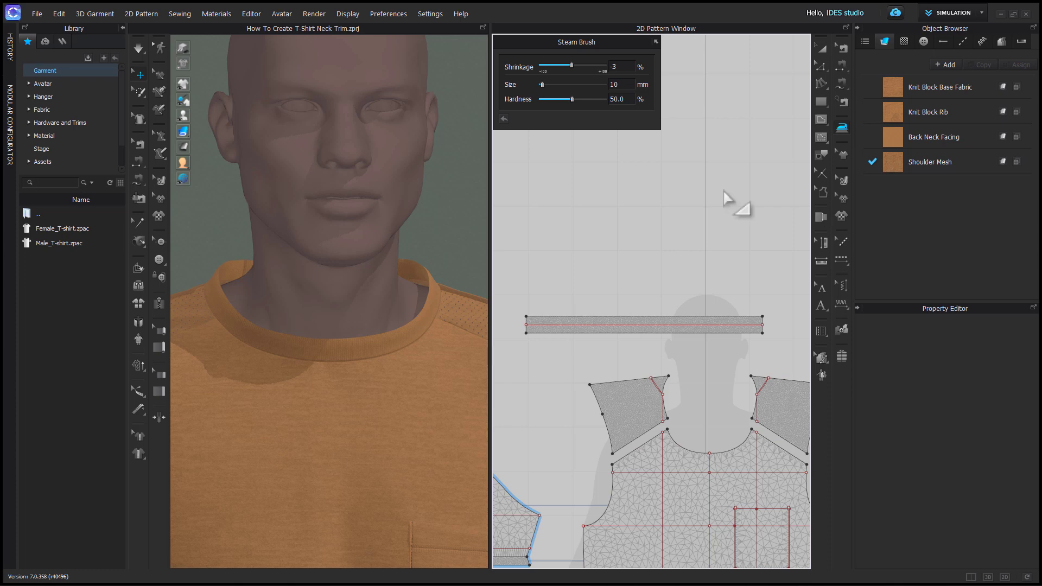
double_click(622, 68)
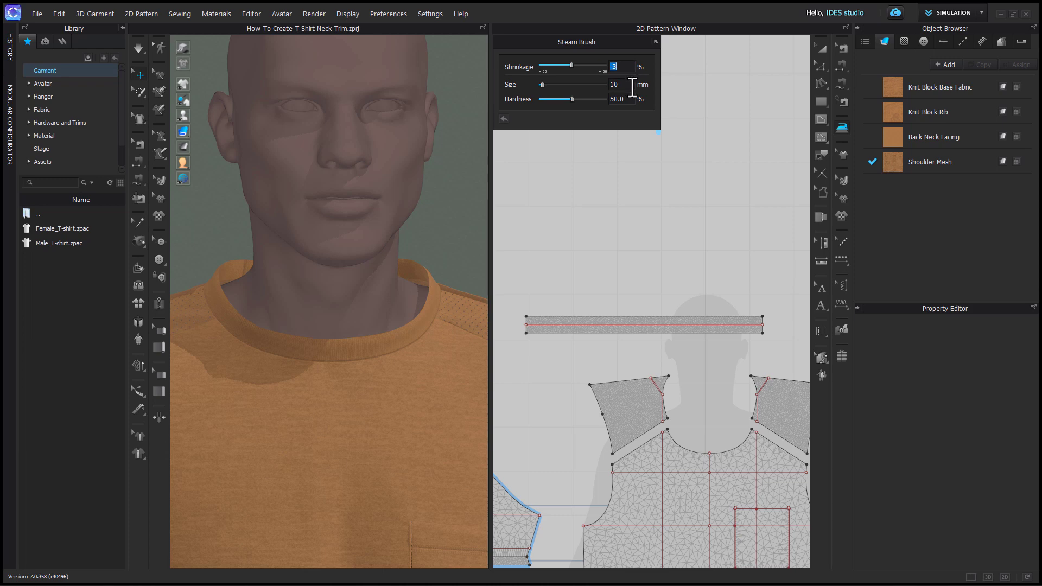
scroll(535, 337, "up", 3)
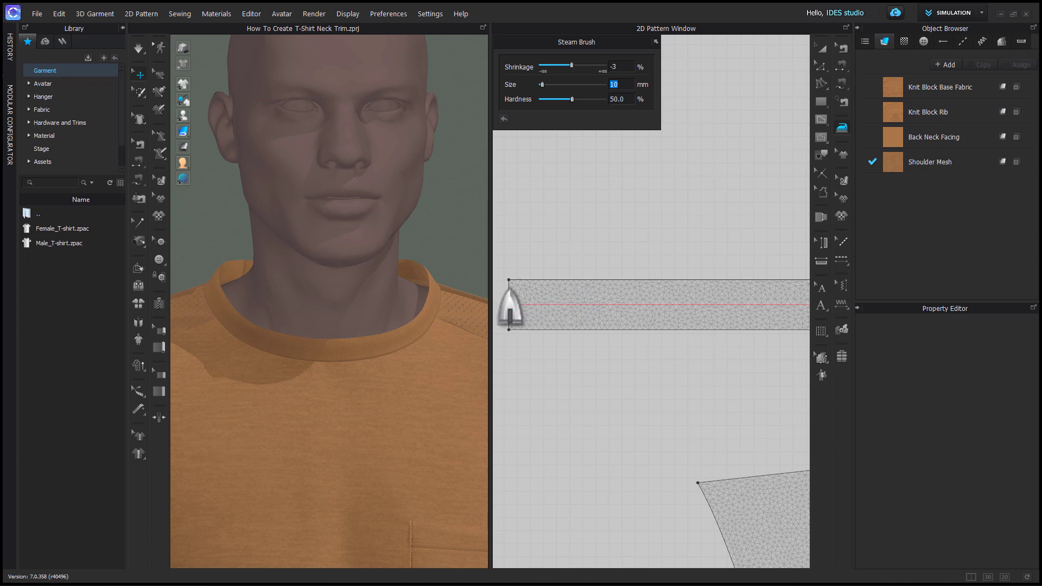
left_click_drag(510, 307, 727, 302)
mouse_move(728, 302)
right_mouse_down()
mouse_move(649, 324)
mouse_move(516, 332)
right_mouse_up()
left_click_drag(504, 323, 744, 321)
mouse_move(767, 328)
right_mouse_down()
mouse_move(612, 341)
mouse_move(532, 333)
right_mouse_up()
left_click_drag(555, 326, 754, 328)
key("space")
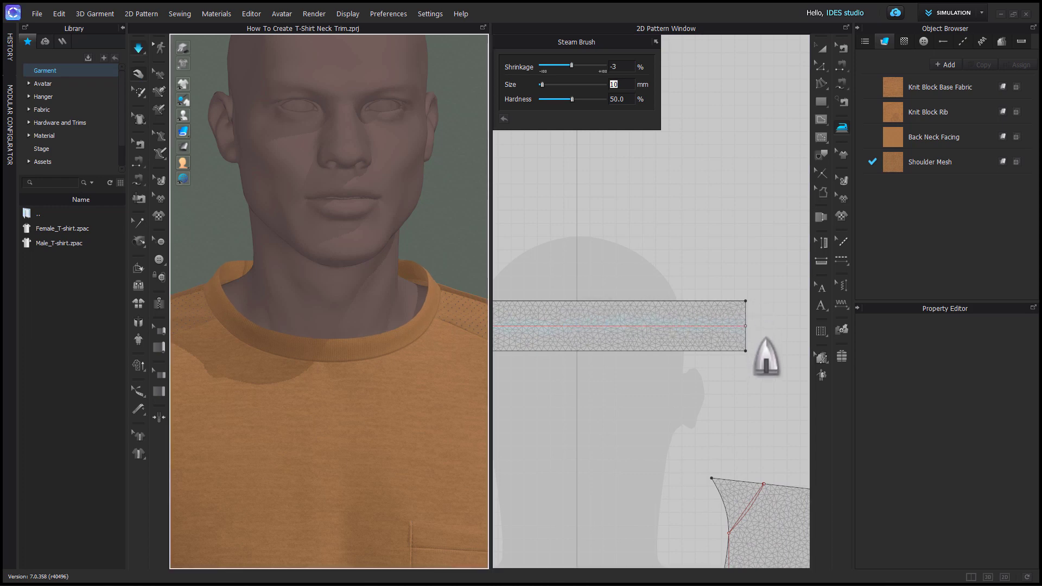
key("space")
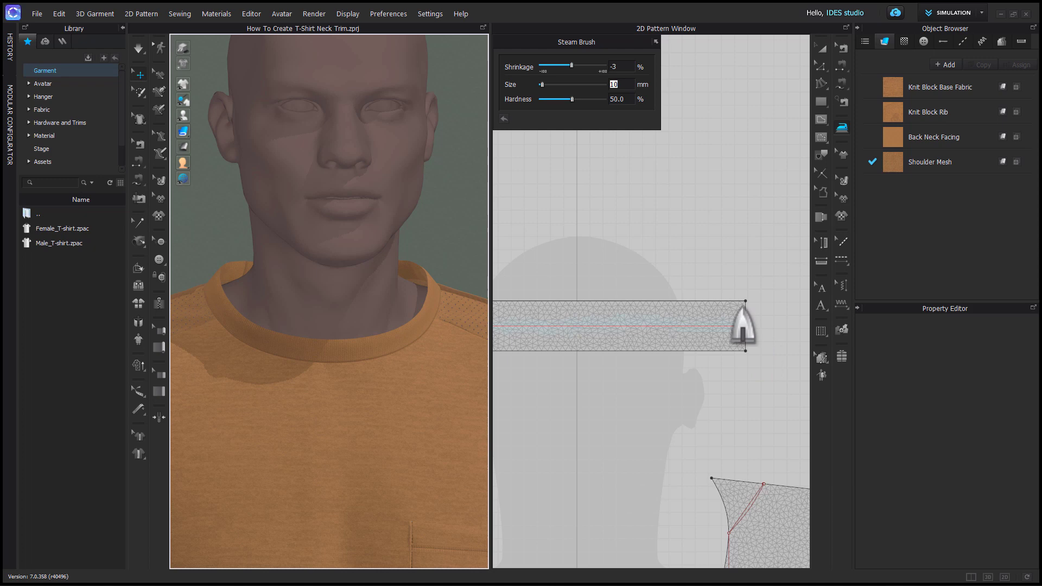
Step: Steam a second pass at -3% shrinkage along the full length of the trim's center fold line
left_click_drag(743, 328, 535, 326)
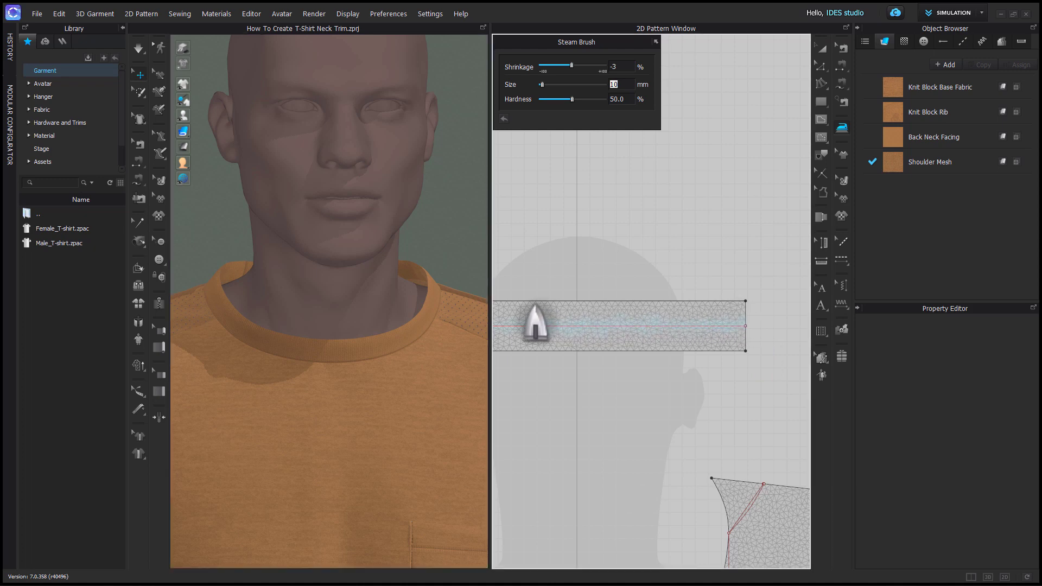
middle_click_drag(539, 325, 762, 320)
left_click_drag(763, 320, 515, 325)
middle_click_drag(515, 325, 673, 330)
left_click_drag(672, 330, 525, 328)
middle_click_drag(525, 327, 688, 330)
left_click_drag(688, 329, 579, 329)
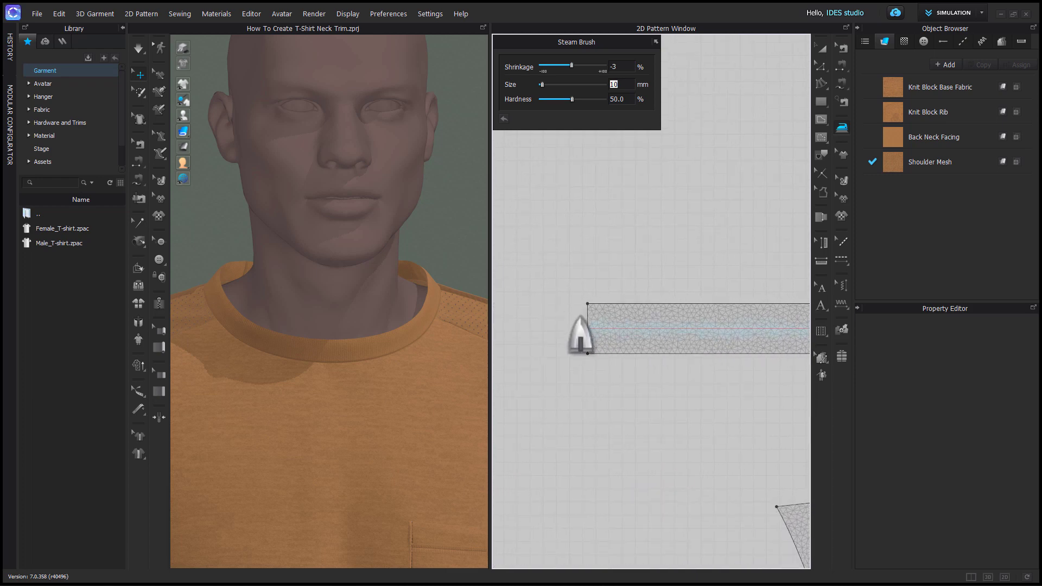
Step: Steam a third pass at -3% shrinkage along the full length of the neck trim's center fold line, and simulate the garment
key("space")
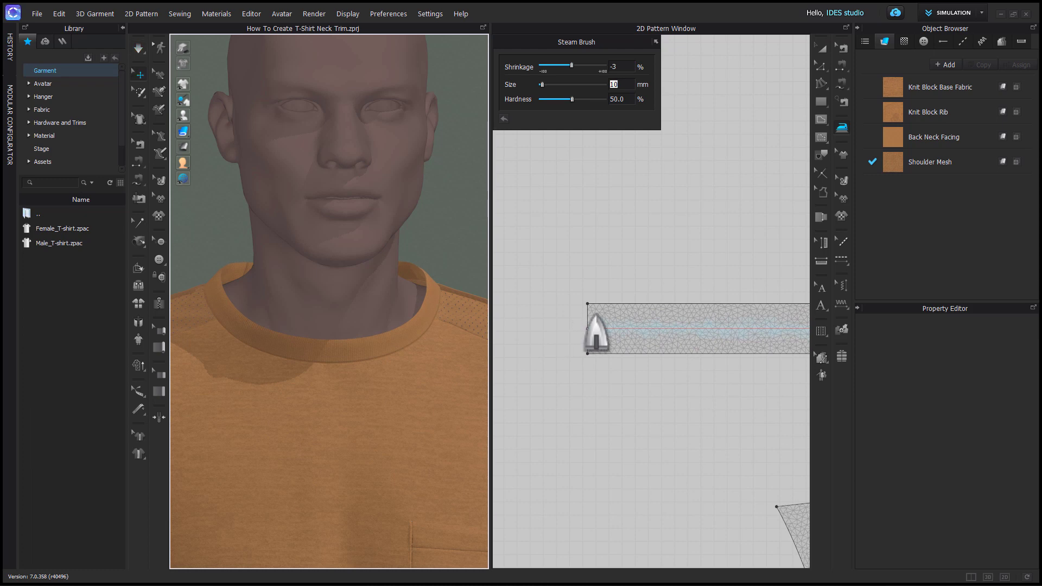
mouse_move(586, 332)
left_mouse_down()
mouse_move(756, 326)
mouse_move(786, 339)
left_mouse_up()
middle_click_drag(787, 339, 536, 342)
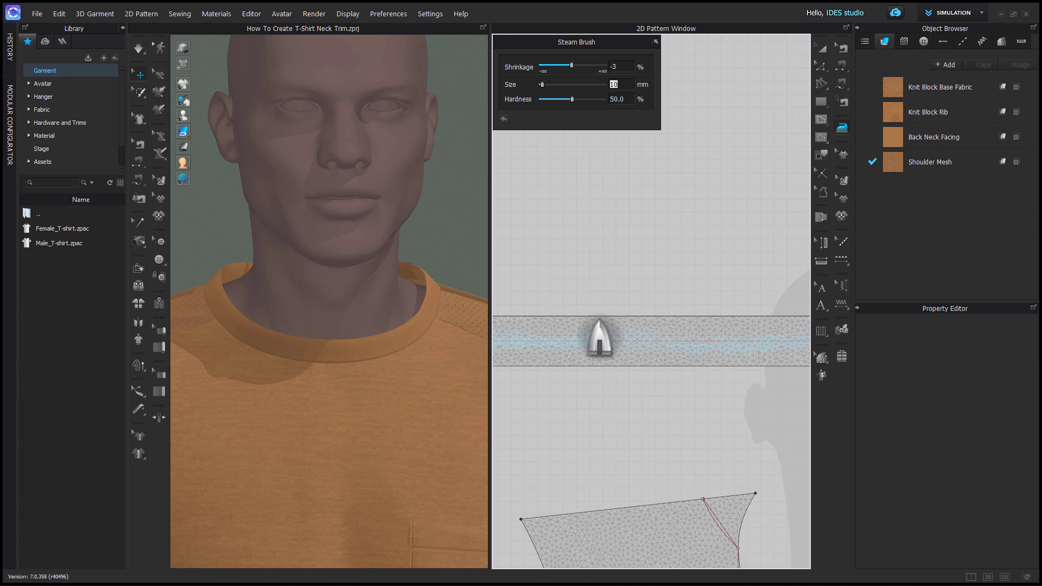
mouse_move(760, 342)
right_mouse_down()
mouse_move(767, 346)
mouse_move(572, 344)
right_mouse_up()
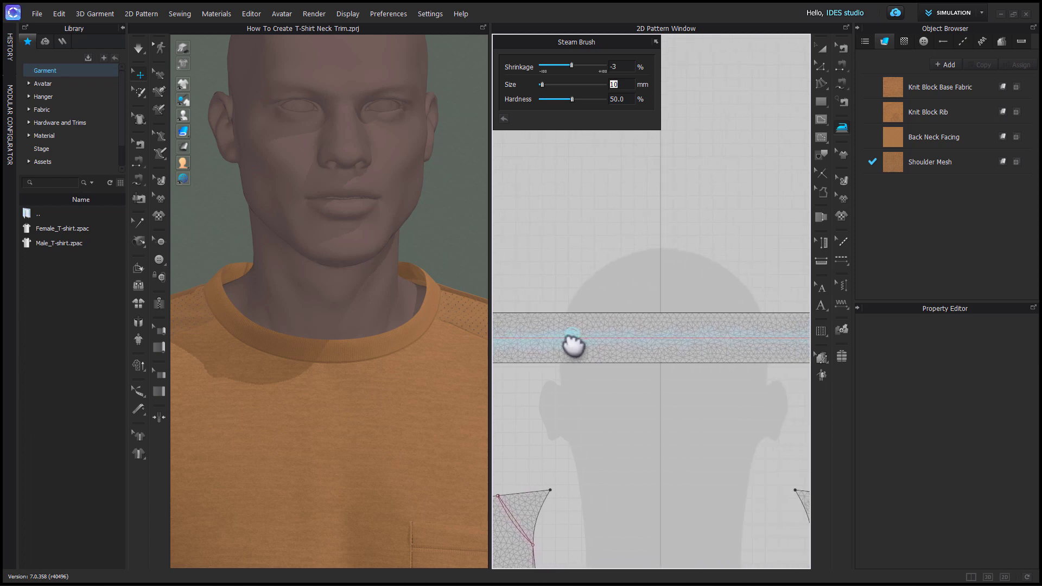
middle_click_drag(572, 345, 539, 344)
left_click_drag(552, 337, 793, 340)
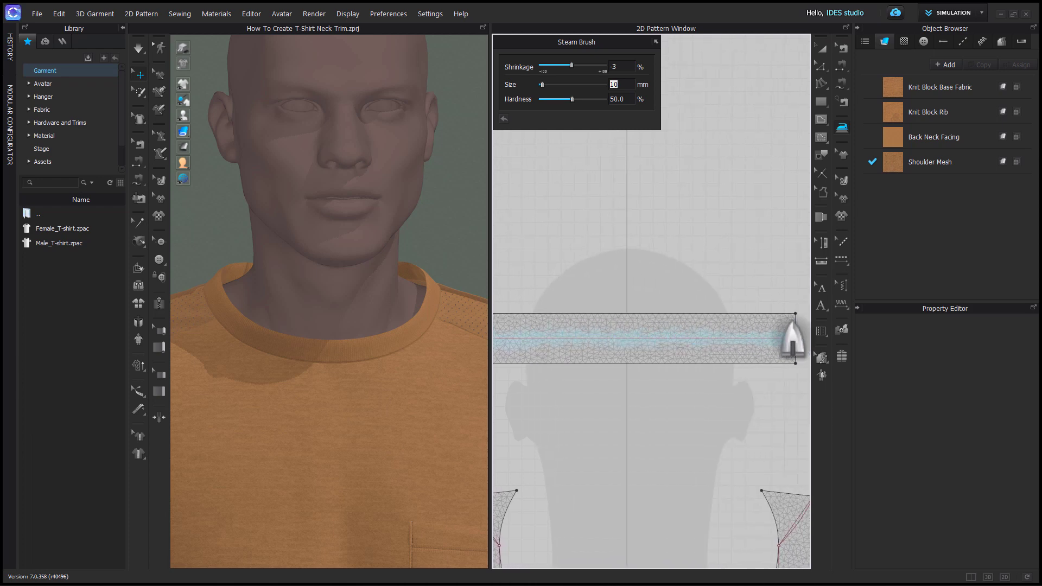
key("space")
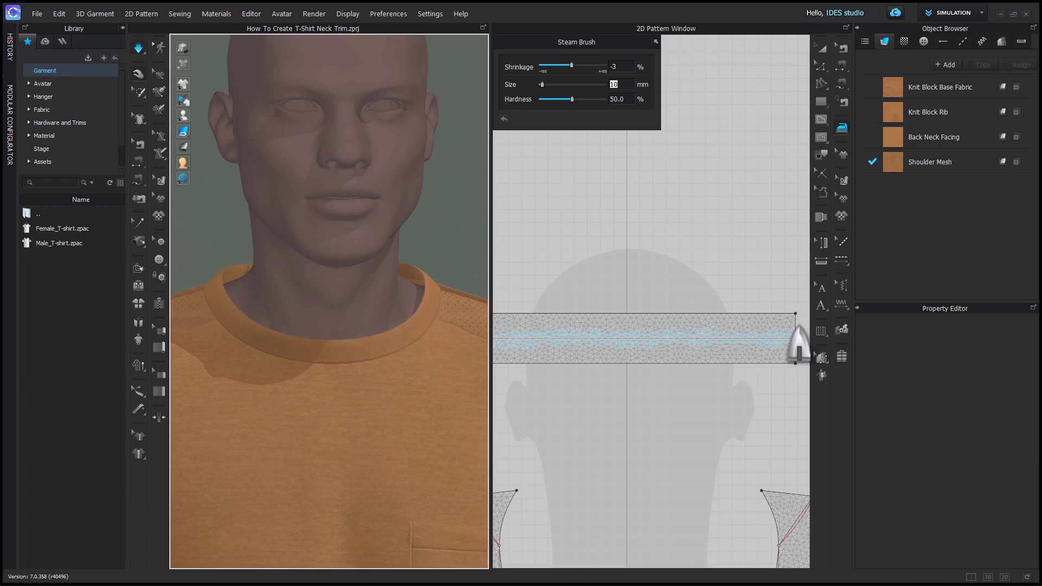
Step: Steam a return pass at -3% shrinkage back along the neck trim's center fold line, and simulate the garment
left_click_drag(801, 340, 526, 339)
middle_click_drag(555, 344, 807, 341)
left_click_drag(789, 336, 561, 339)
right_click_drag(571, 350, 811, 353)
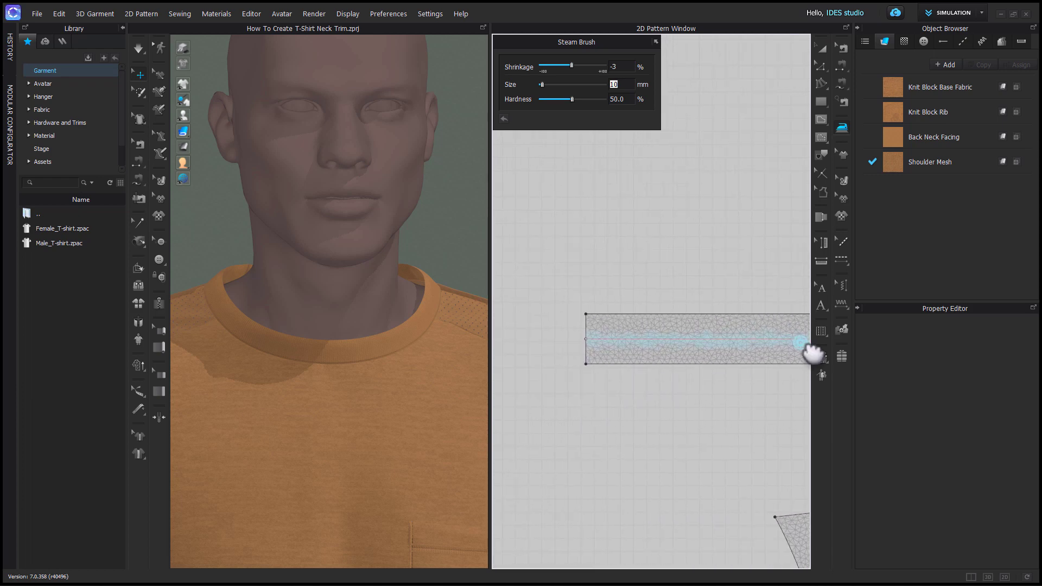
left_click_drag(803, 341, 580, 351)
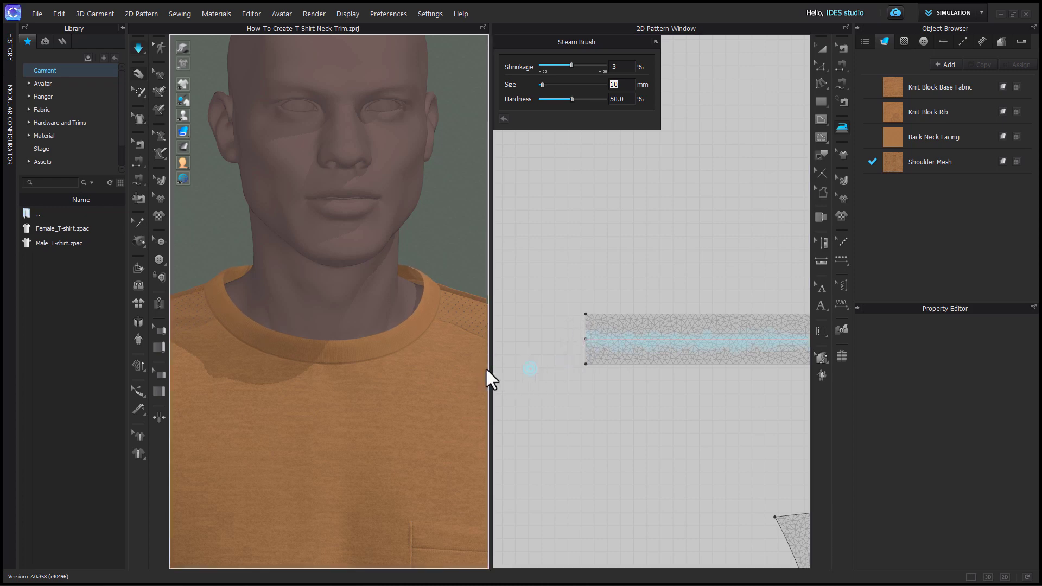
right_click_drag(456, 356, 386, 353)
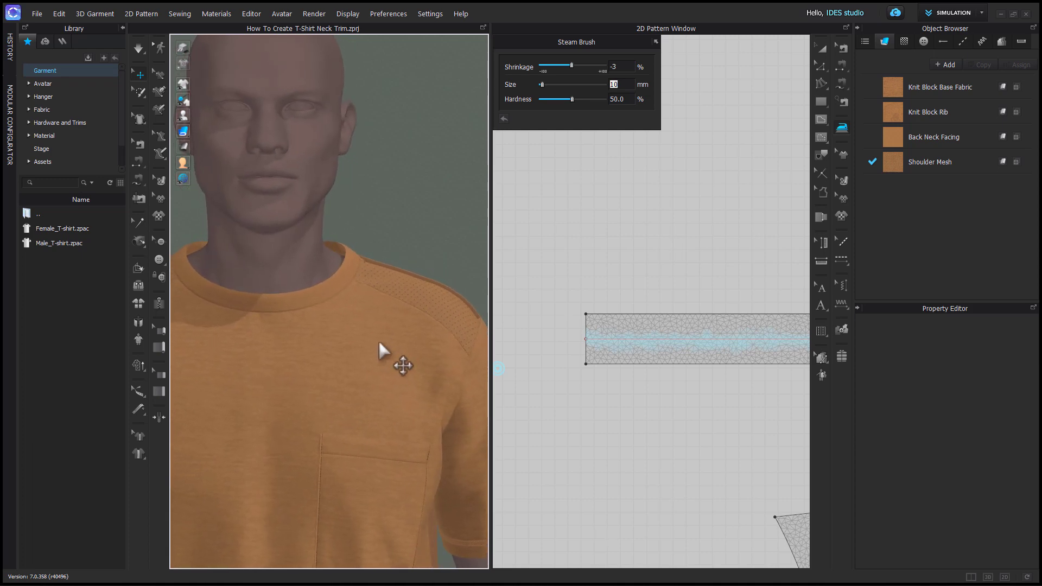
middle_click_drag(380, 343, 457, 352)
left_click(368, 293)
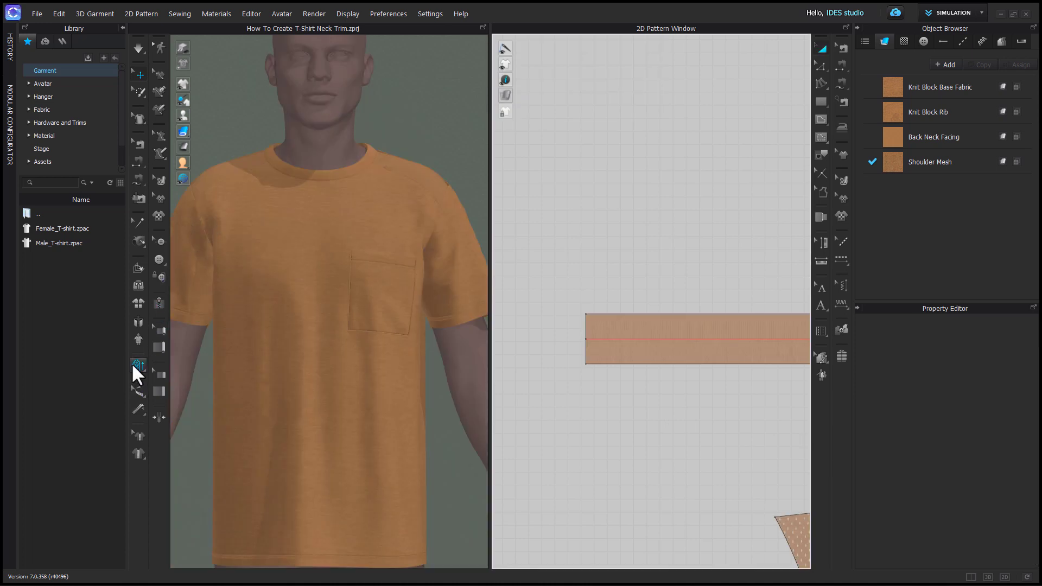
Step: Apply high-res properties with 5.0 mm particle distance, 1.0 mm collision thickness, 0.0 mm skin offset and Fitting simulation quality, and simulate the garment
left_click(138, 365)
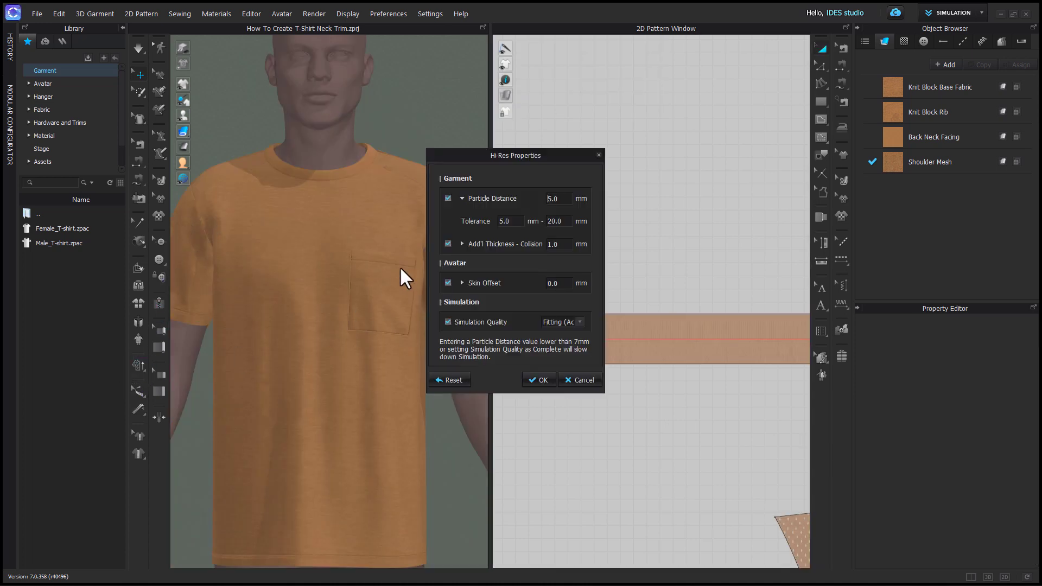
left_click(535, 379)
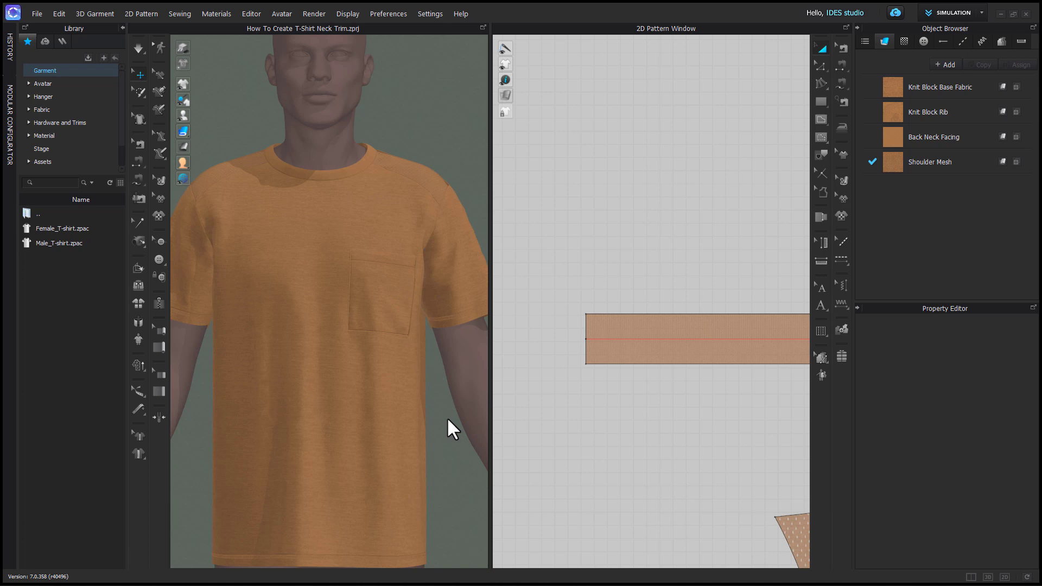
key("space")
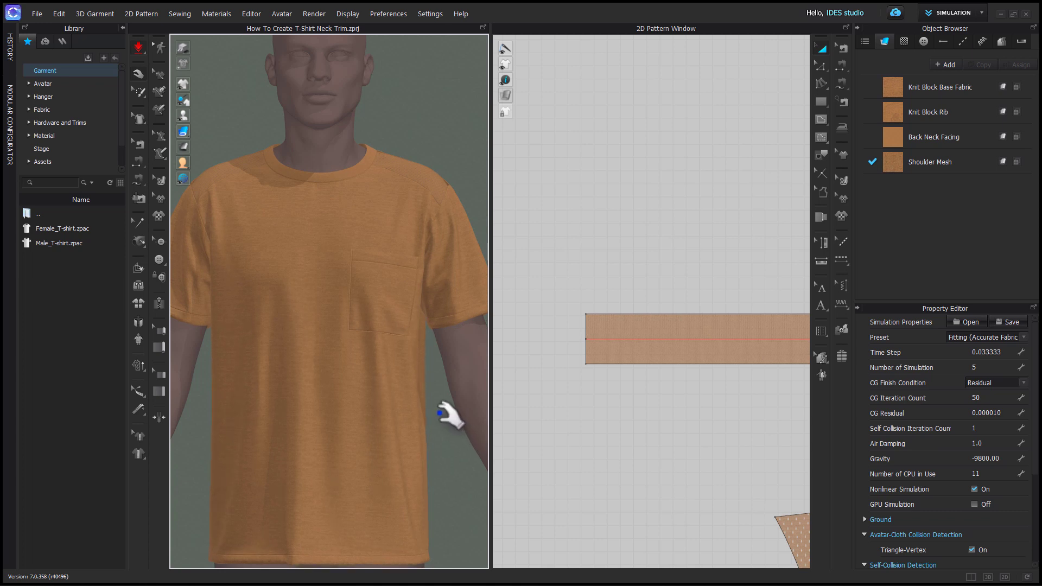
key("space")
scroll(386, 258, "up", 3)
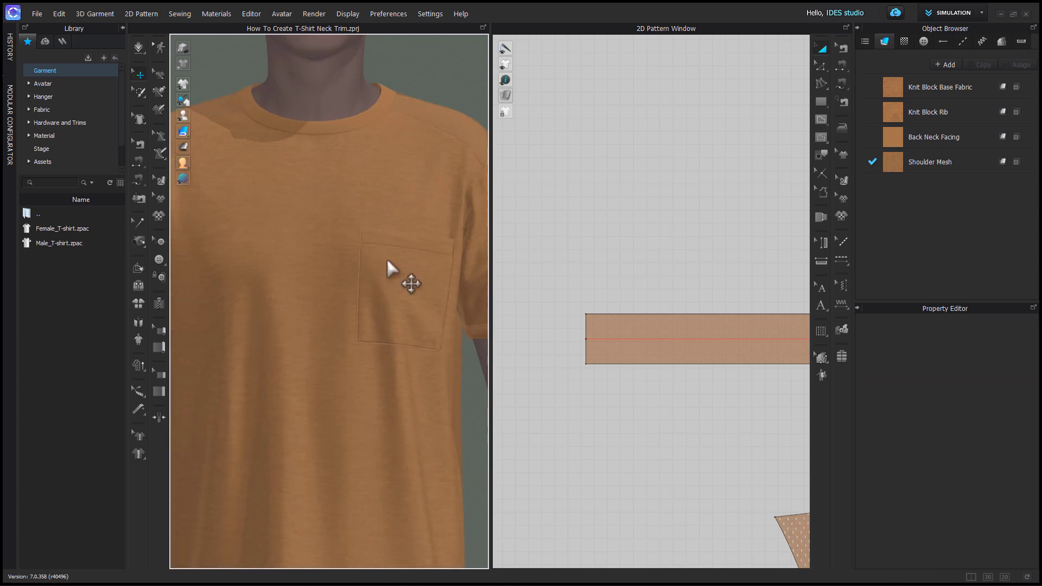
middle_click_drag(332, 180, 336, 436)
right_click_drag(343, 482, 381, 489)
middle_click_drag(381, 488, 423, 468)
right_click_drag(423, 468, 424, 456)
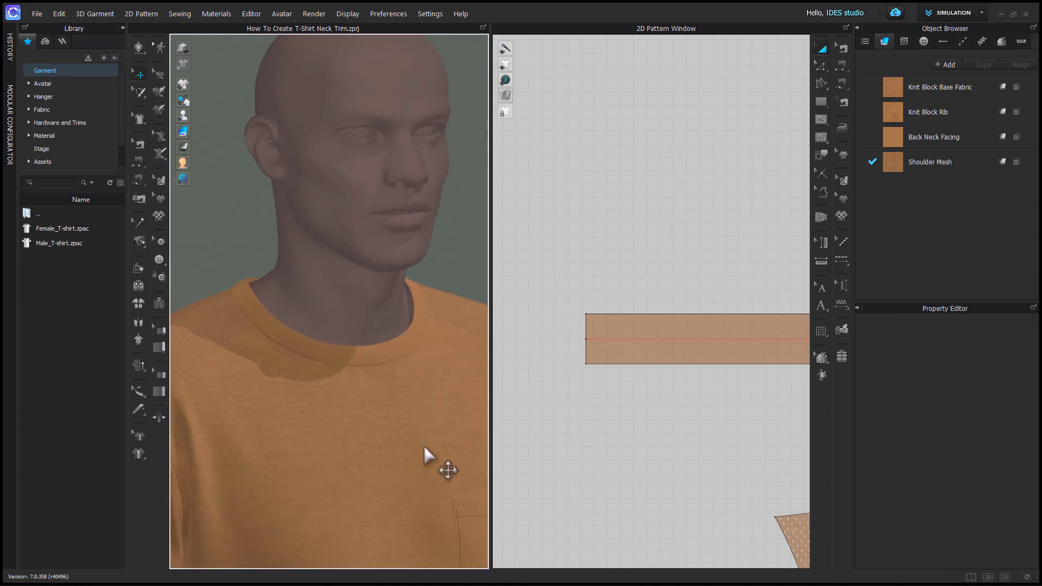